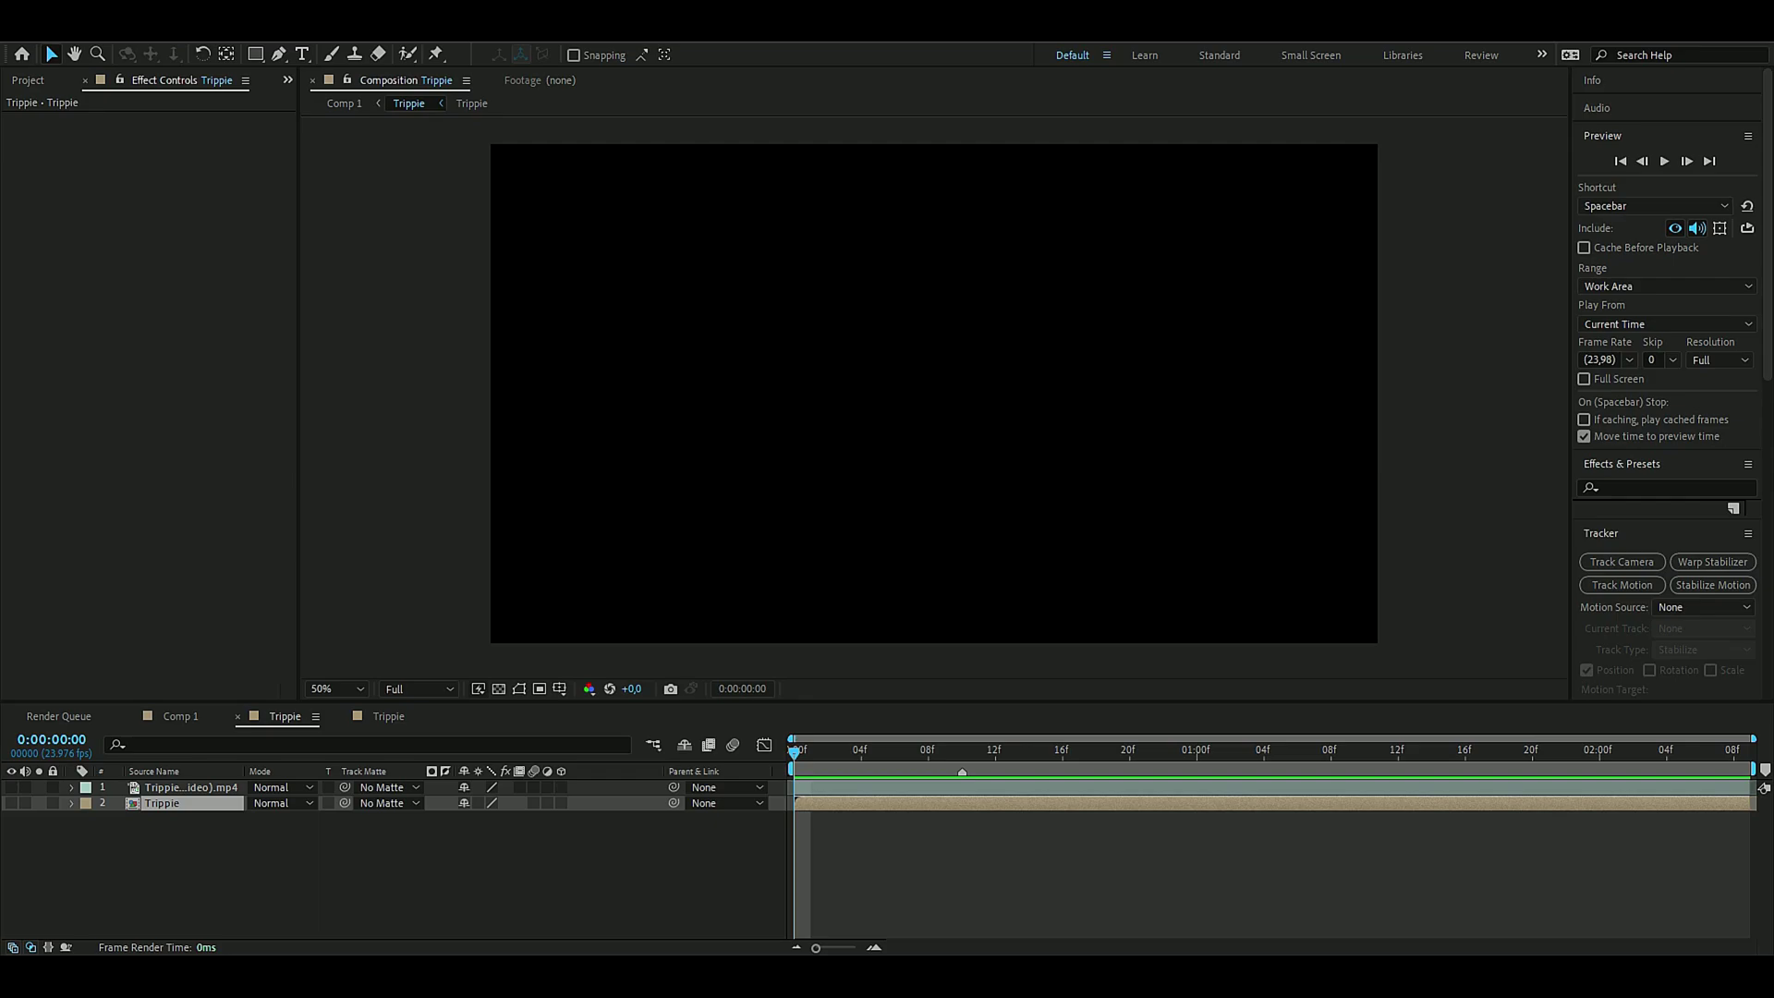
Step: Make the music-video footage layer visible in the timeline
{"action": "left_click", "coordinate": [1478, 480]}
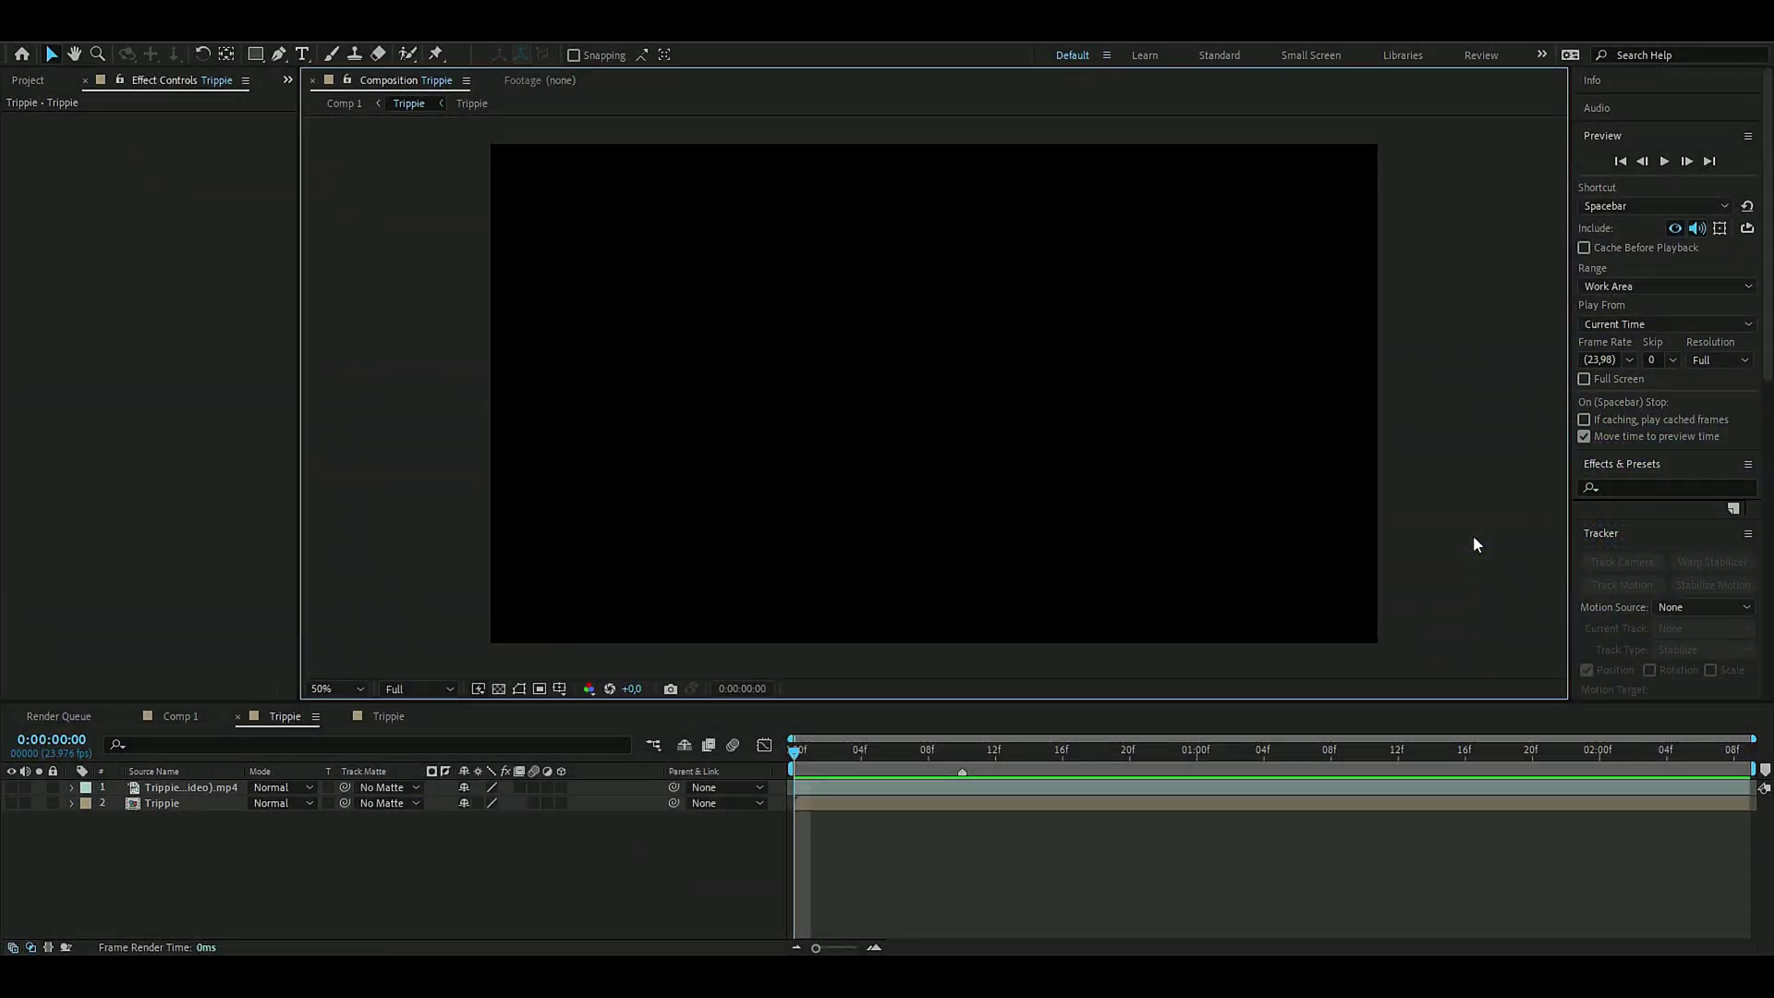
{"action": "left_click", "coordinate": [531, 899]}
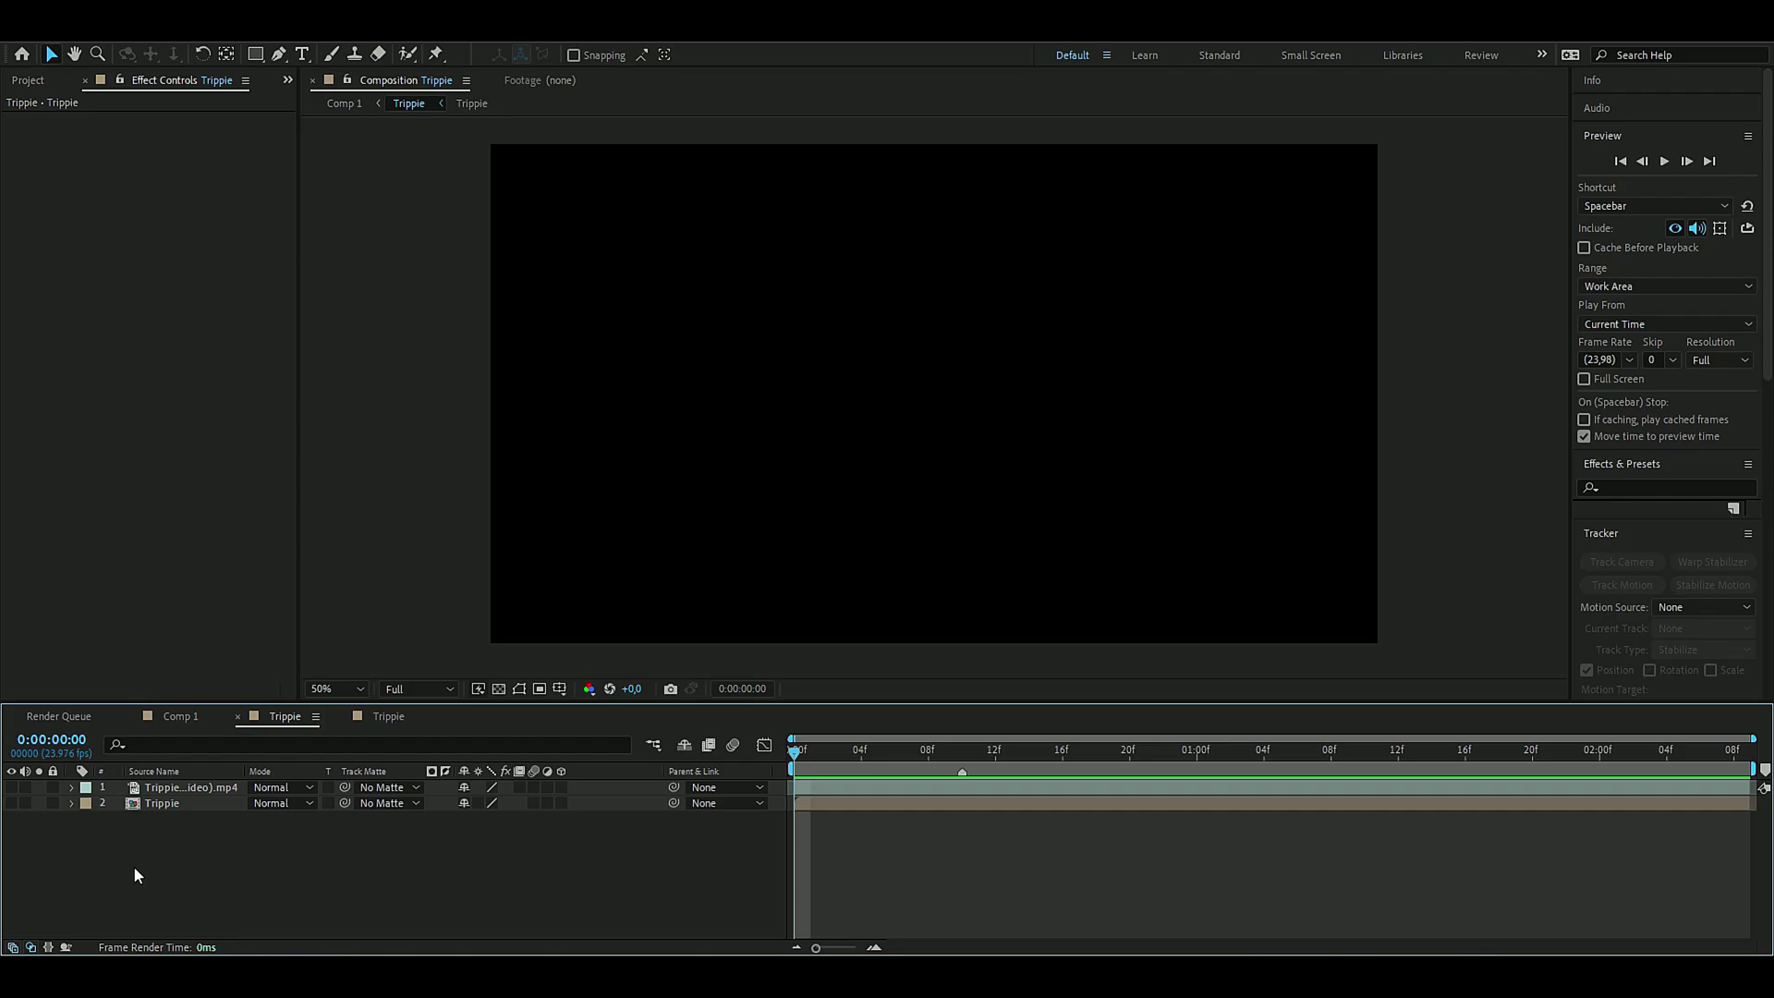
{"action": "left_click", "coordinate": [11, 787]}
Step: Scrub and play the footage to check the Roto Brush matte isolating the performer
{"action": "left_click_drag", "start_coordinate": [800, 750], "coordinate": [923, 774]}
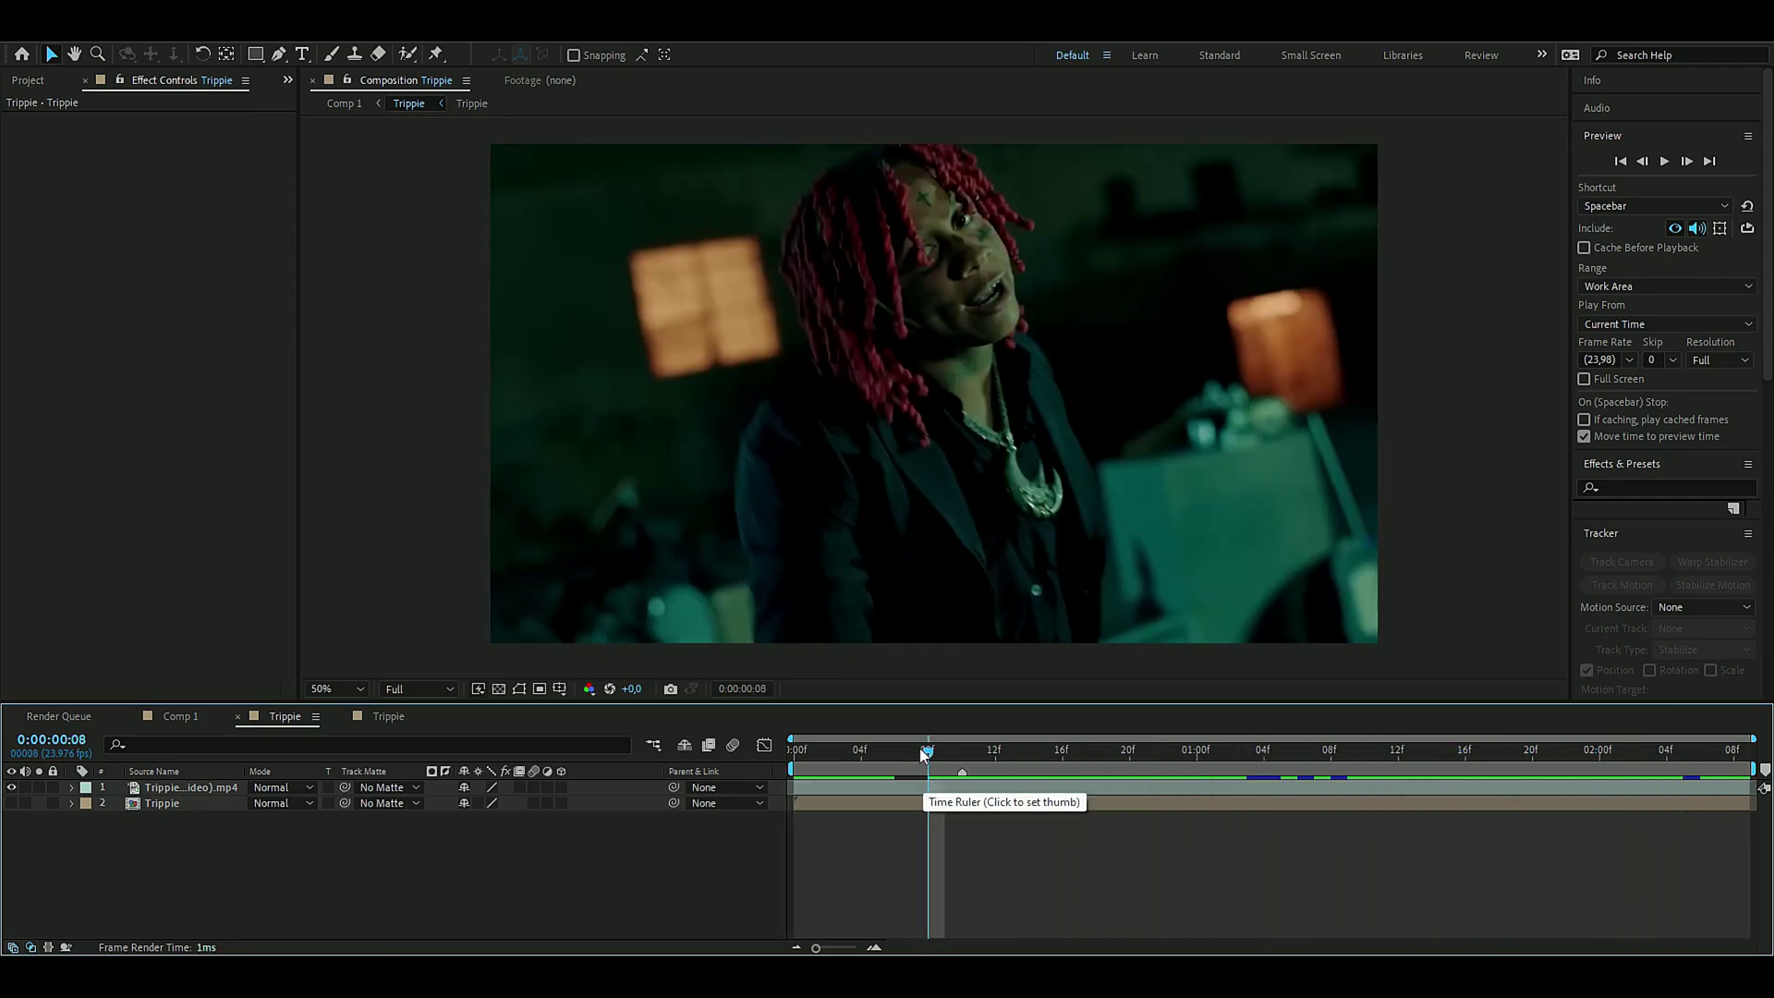
{"action": "key", "text": "space"}
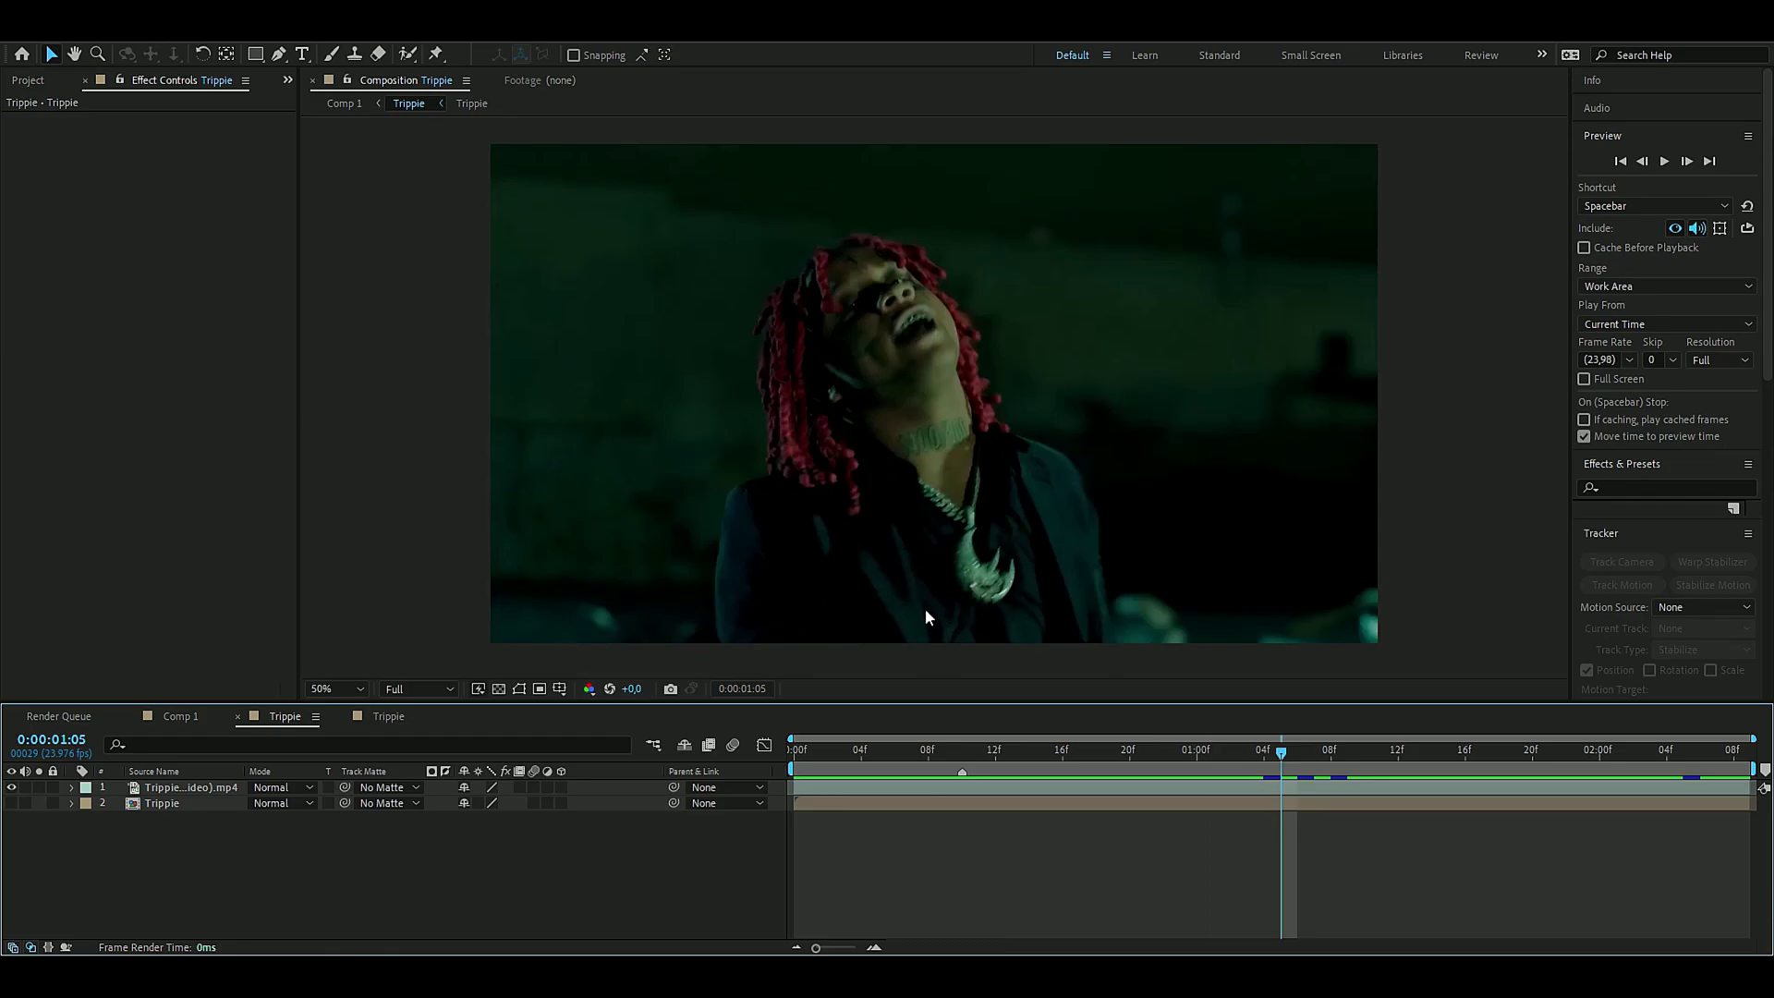
{"action": "left_click_drag", "start_coordinate": [1300, 790], "coordinate": [1145, 737]}
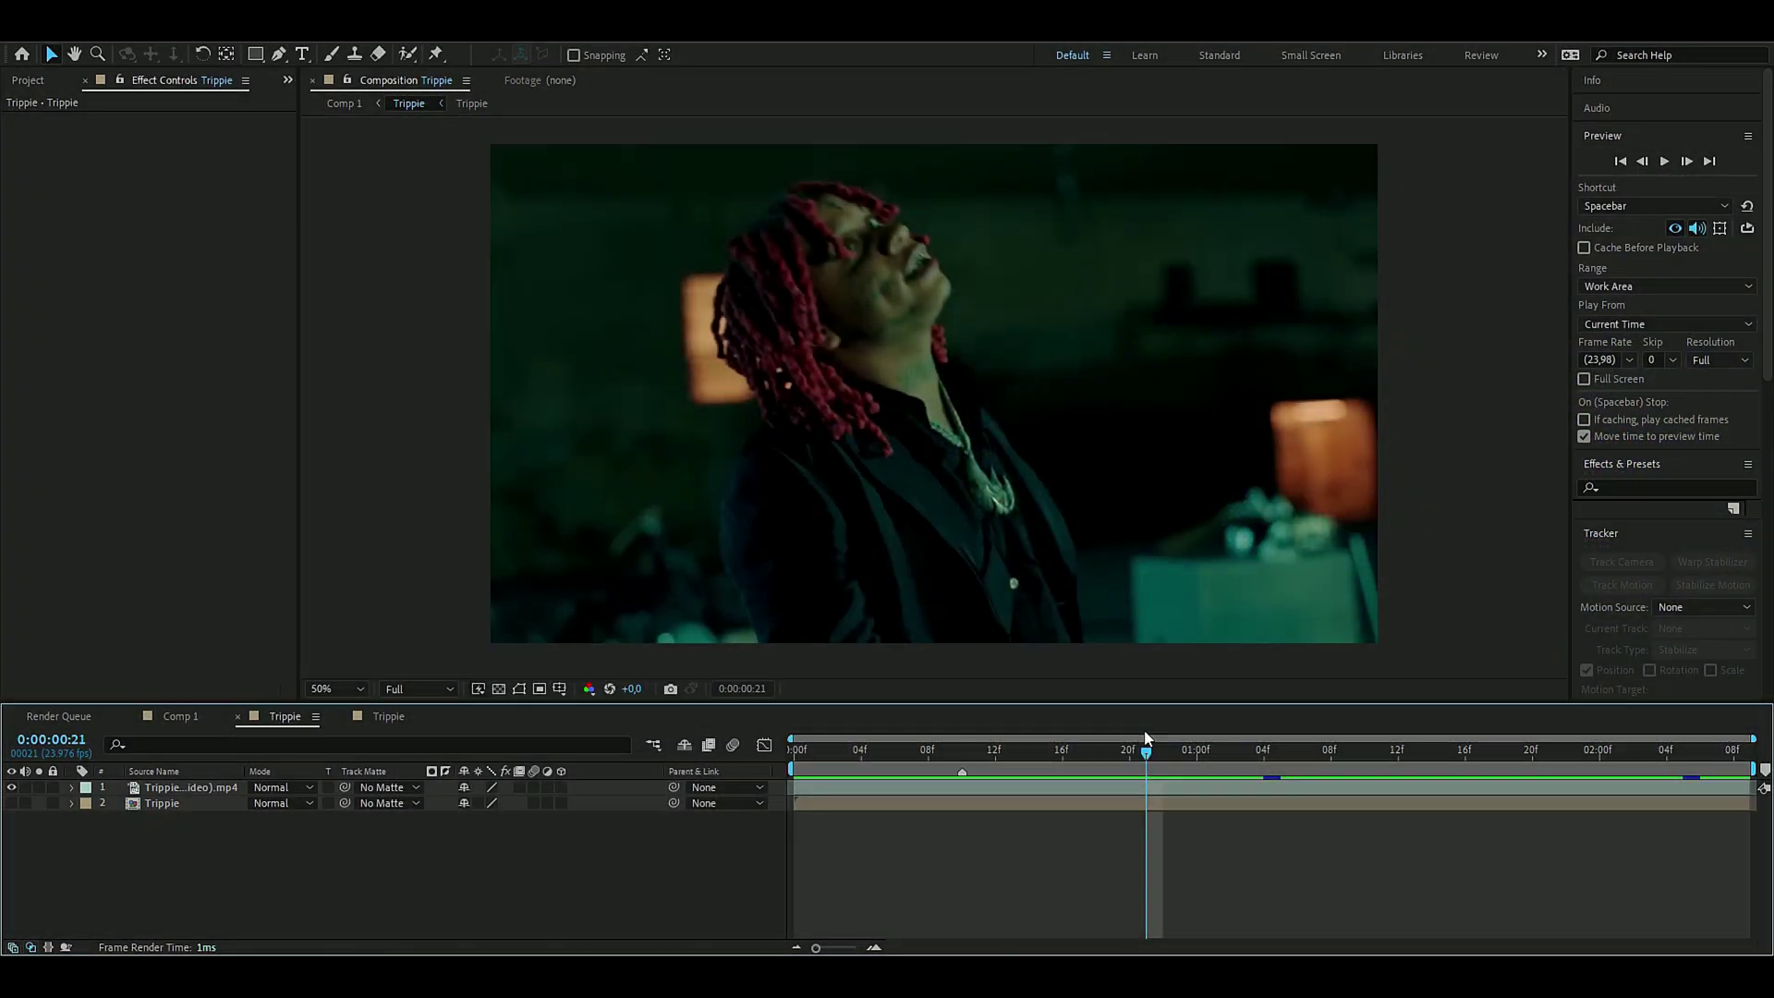
{"action": "left_click_drag", "start_coordinate": [1146, 737], "coordinate": [747, 740]}
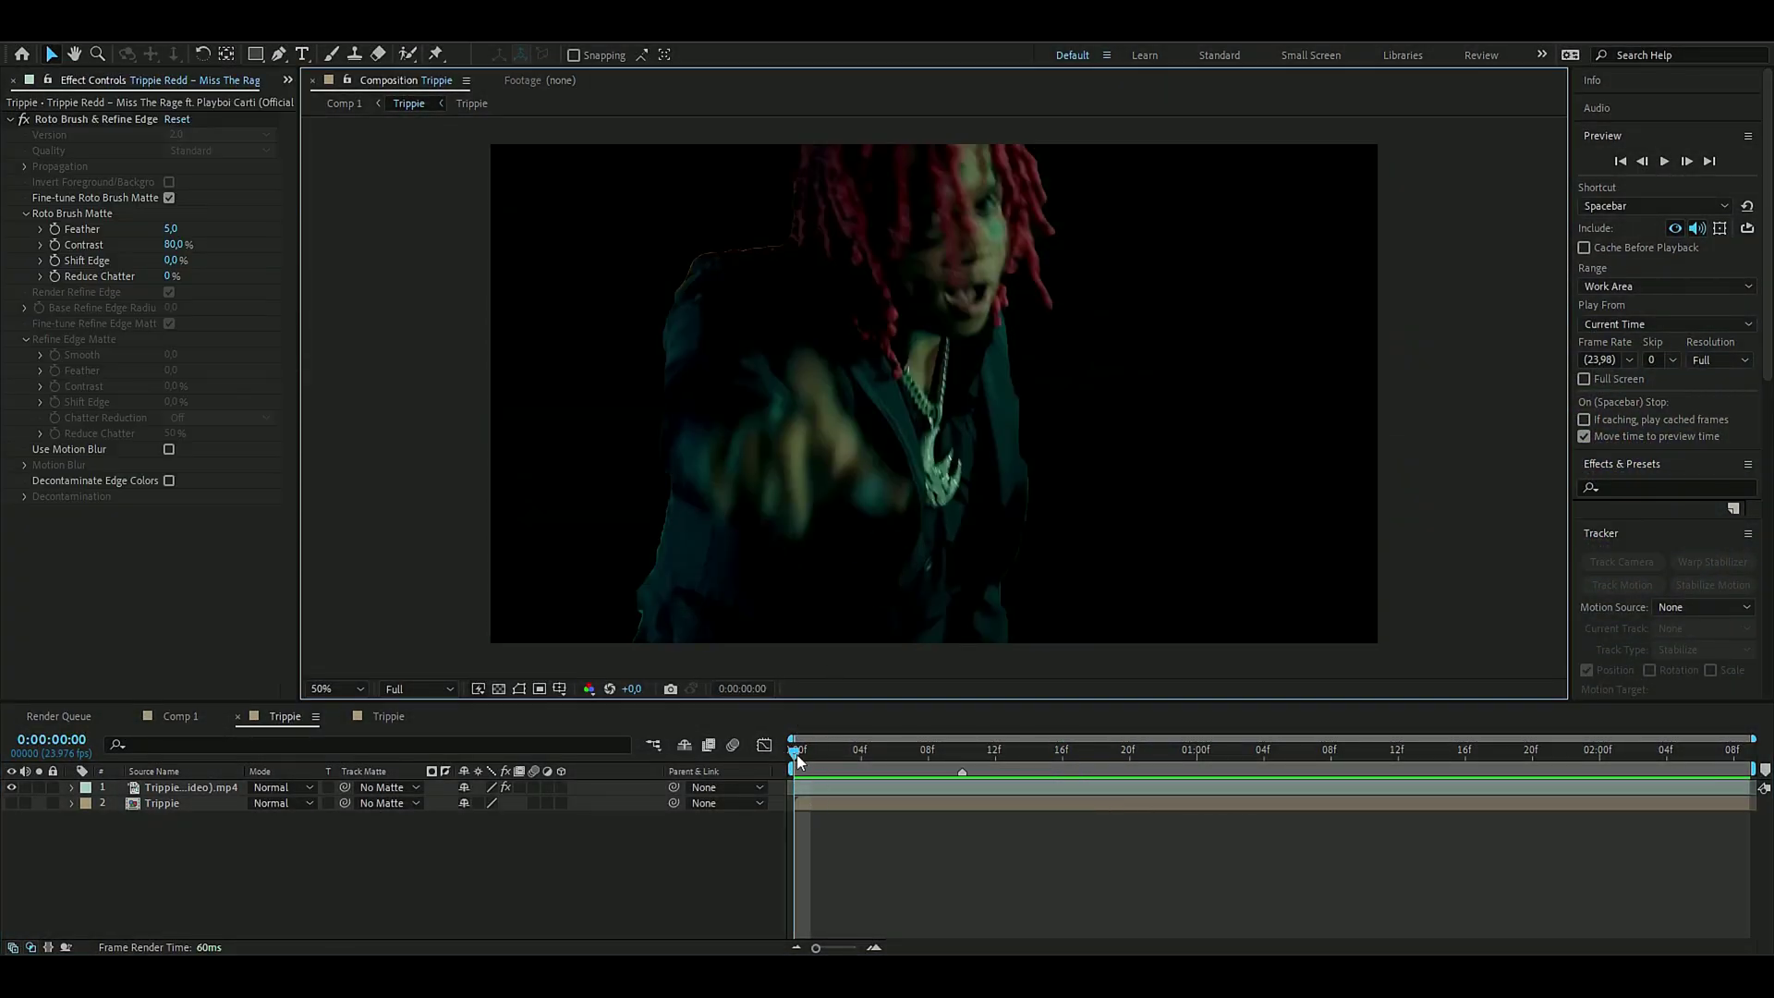
{"action": "mouse_move", "coordinate": [797, 754]}
{"action": "left_mouse_down"}
{"action": "mouse_move", "coordinate": [1623, 832]}
{"action": "mouse_move", "coordinate": [387, 892]}
{"action": "left_mouse_up"}
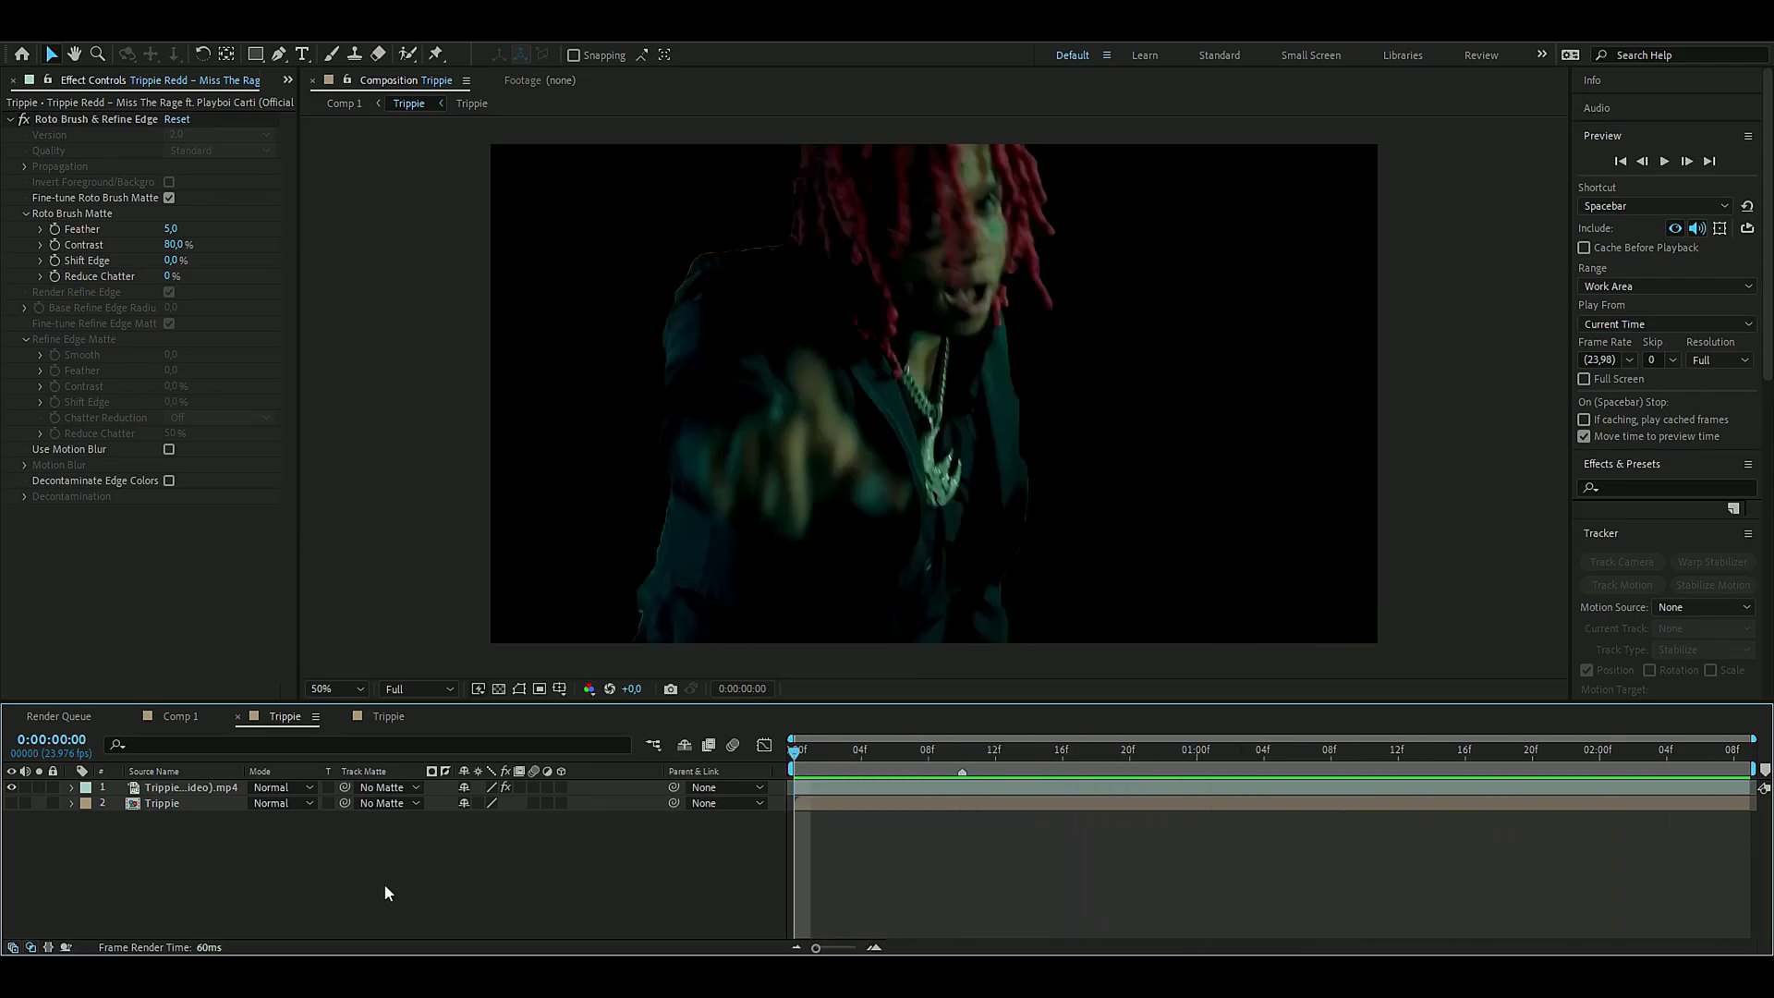
Step: Apply CC Ball Action to the footage with Brightness twist, 181° Twist Angle and 150° Rotation
{"action": "left_click", "coordinate": [180, 794]}
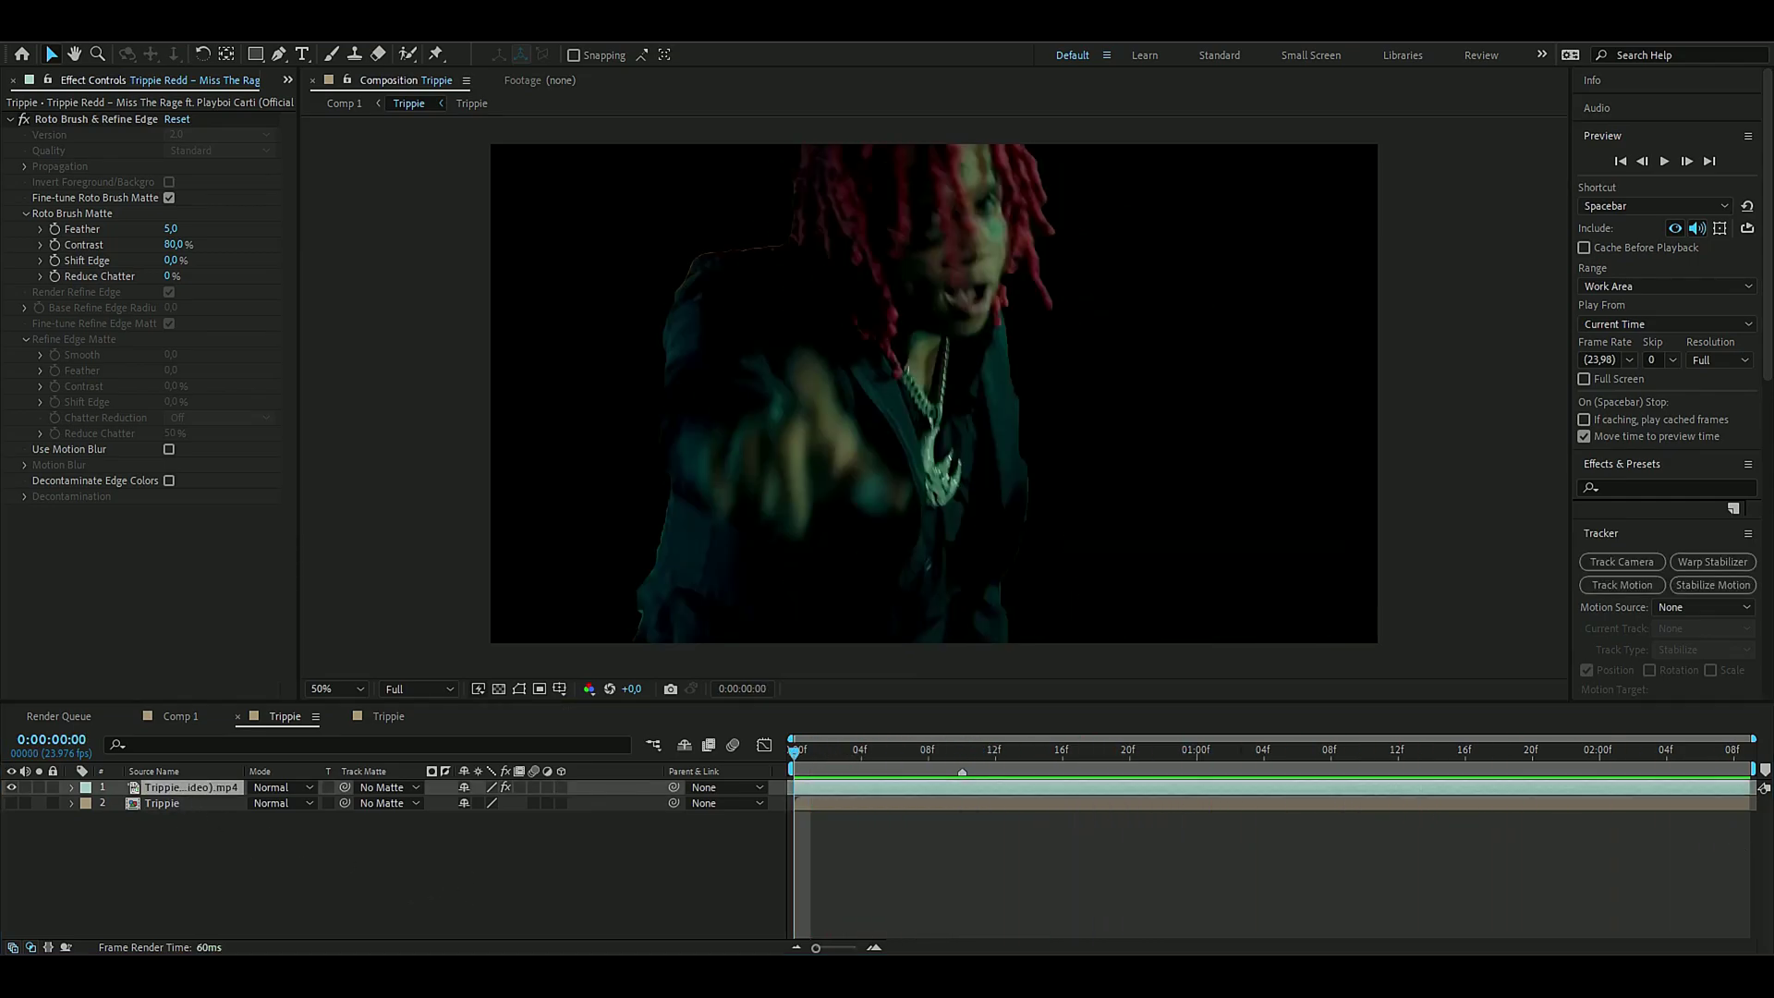
{"action": "key", "text": "ctrl+space"}
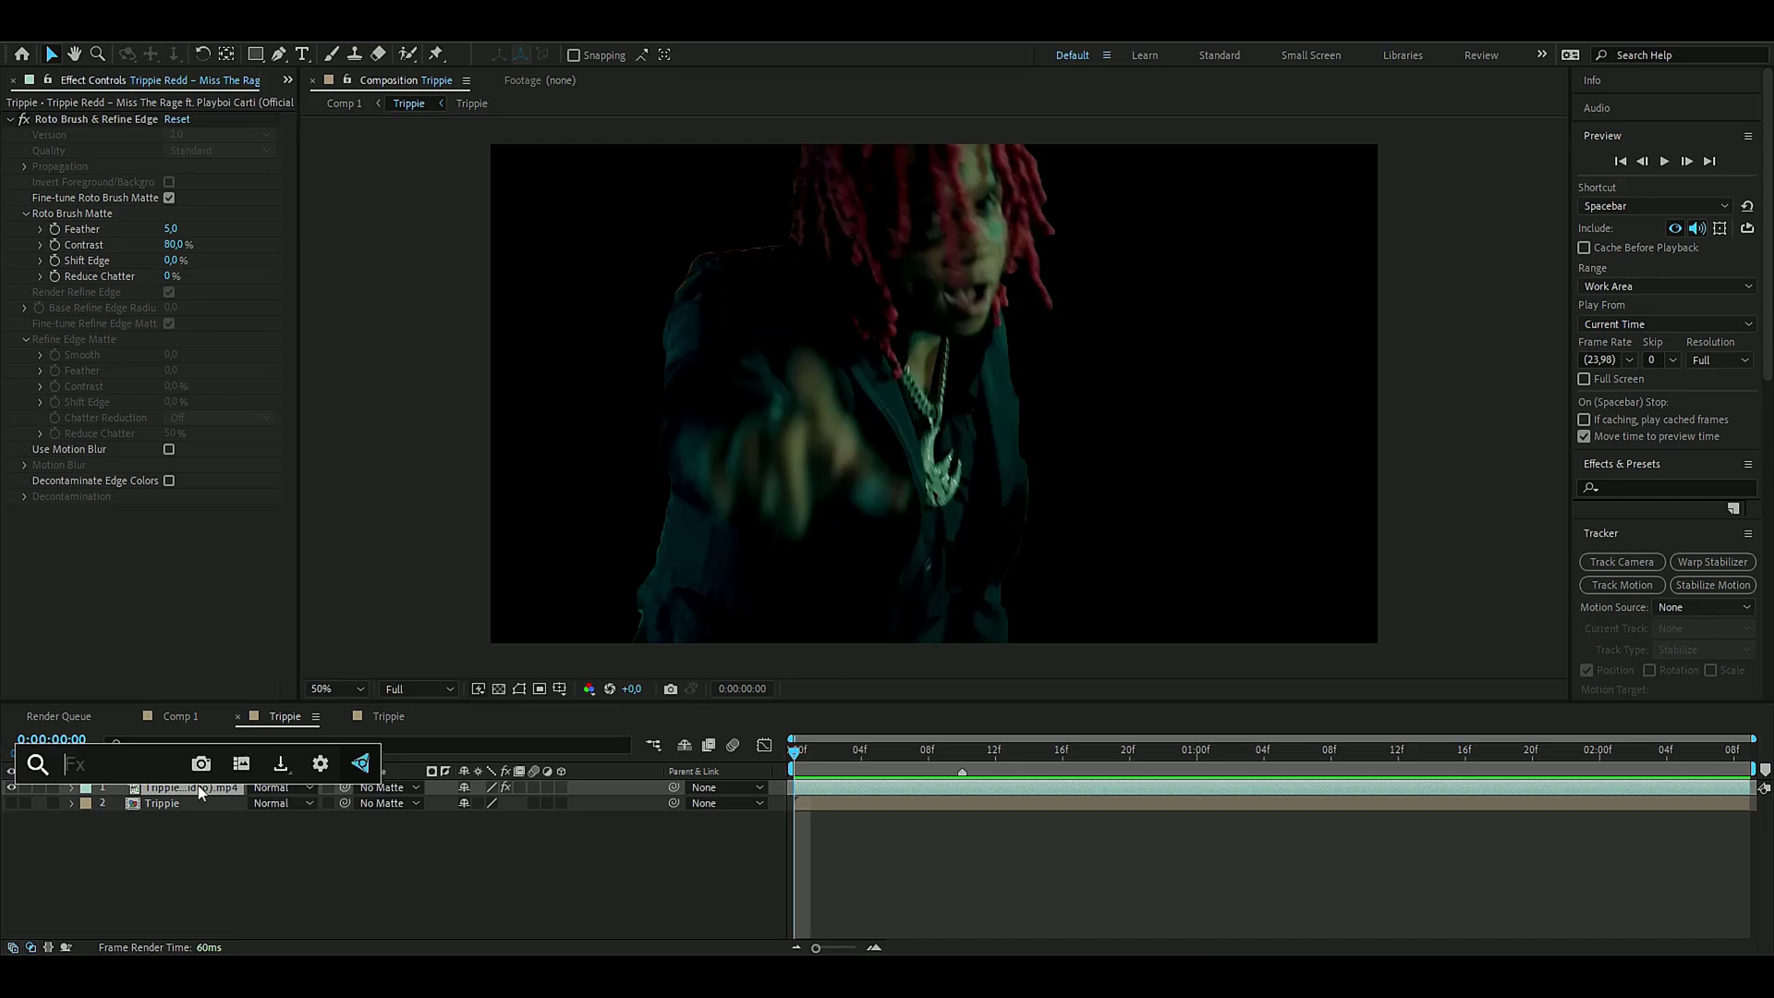
{"action": "key", "text": "Return"}
{"action": "scroll", "coordinate": [961, 372], "scroll_direction": "up", "scroll_amount": 2}
{"action": "scroll", "coordinate": [962, 372], "scroll_direction": "down", "scroll_amount": 2}
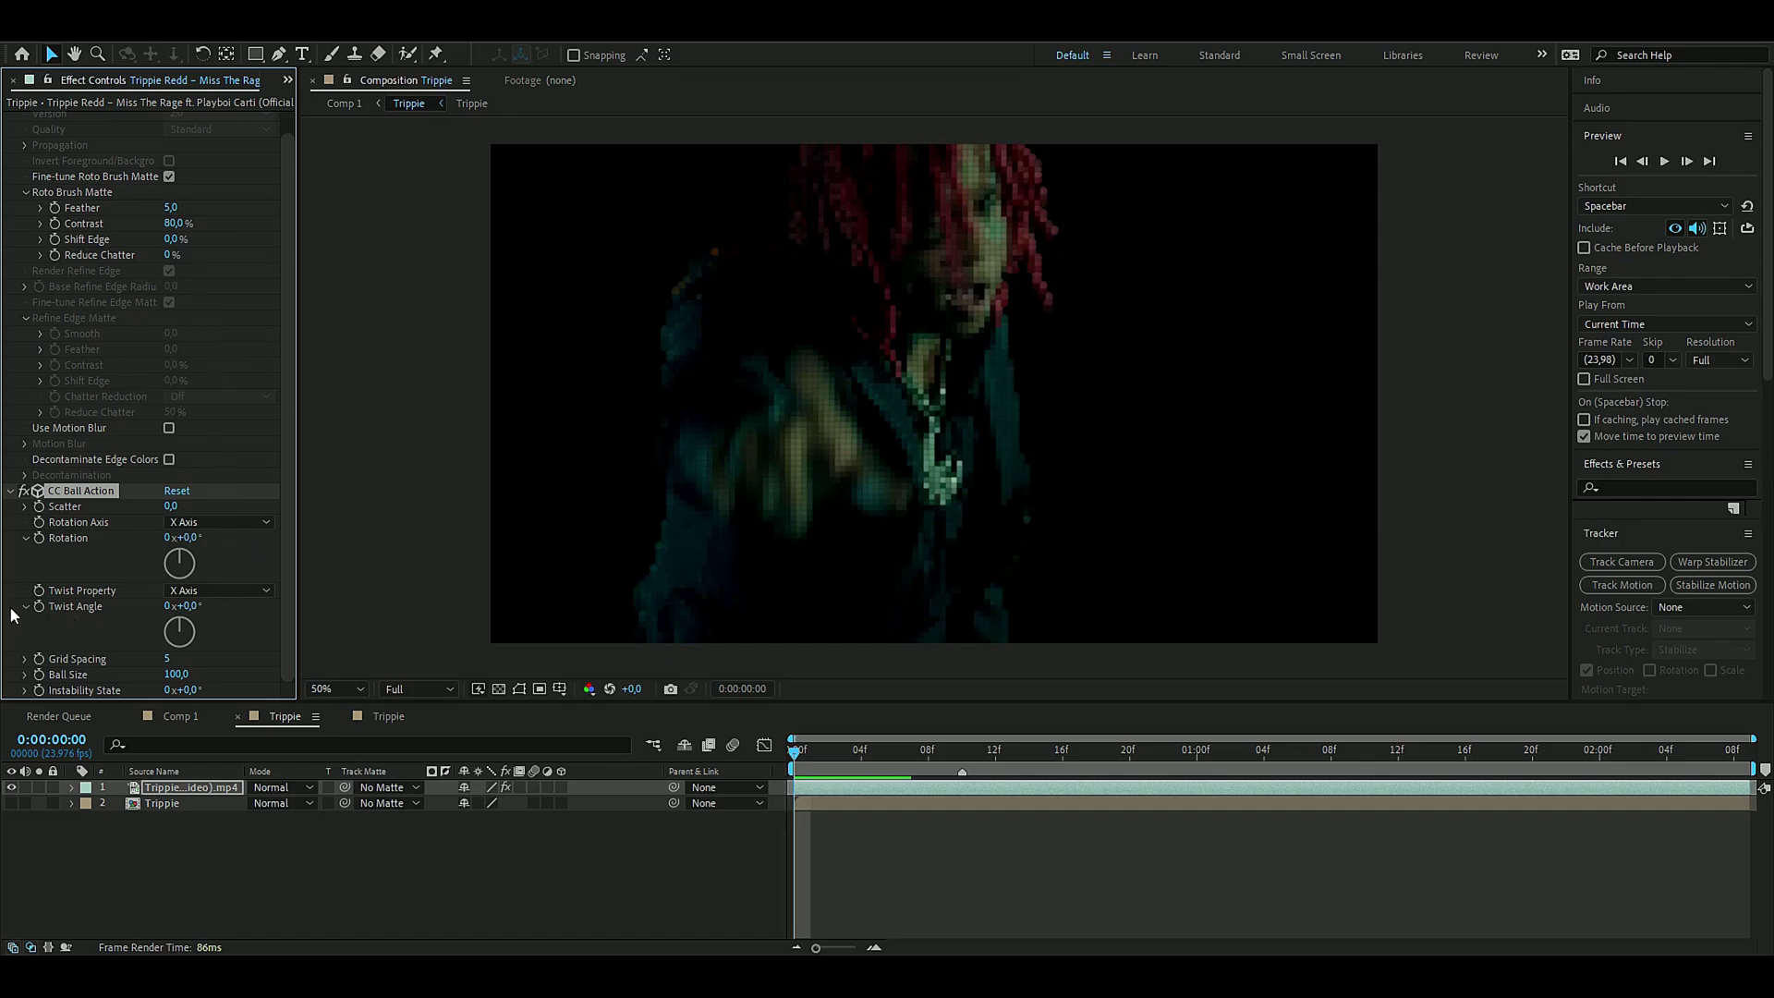
{"action": "left_click", "coordinate": [200, 591]}
{"action": "left_click", "coordinate": [225, 800]}
{"action": "mouse_move", "coordinate": [181, 632]}
{"action": "left_mouse_down"}
{"action": "mouse_move", "coordinate": [191, 645]}
{"action": "mouse_move", "coordinate": [205, 612]}
{"action": "left_mouse_up"}
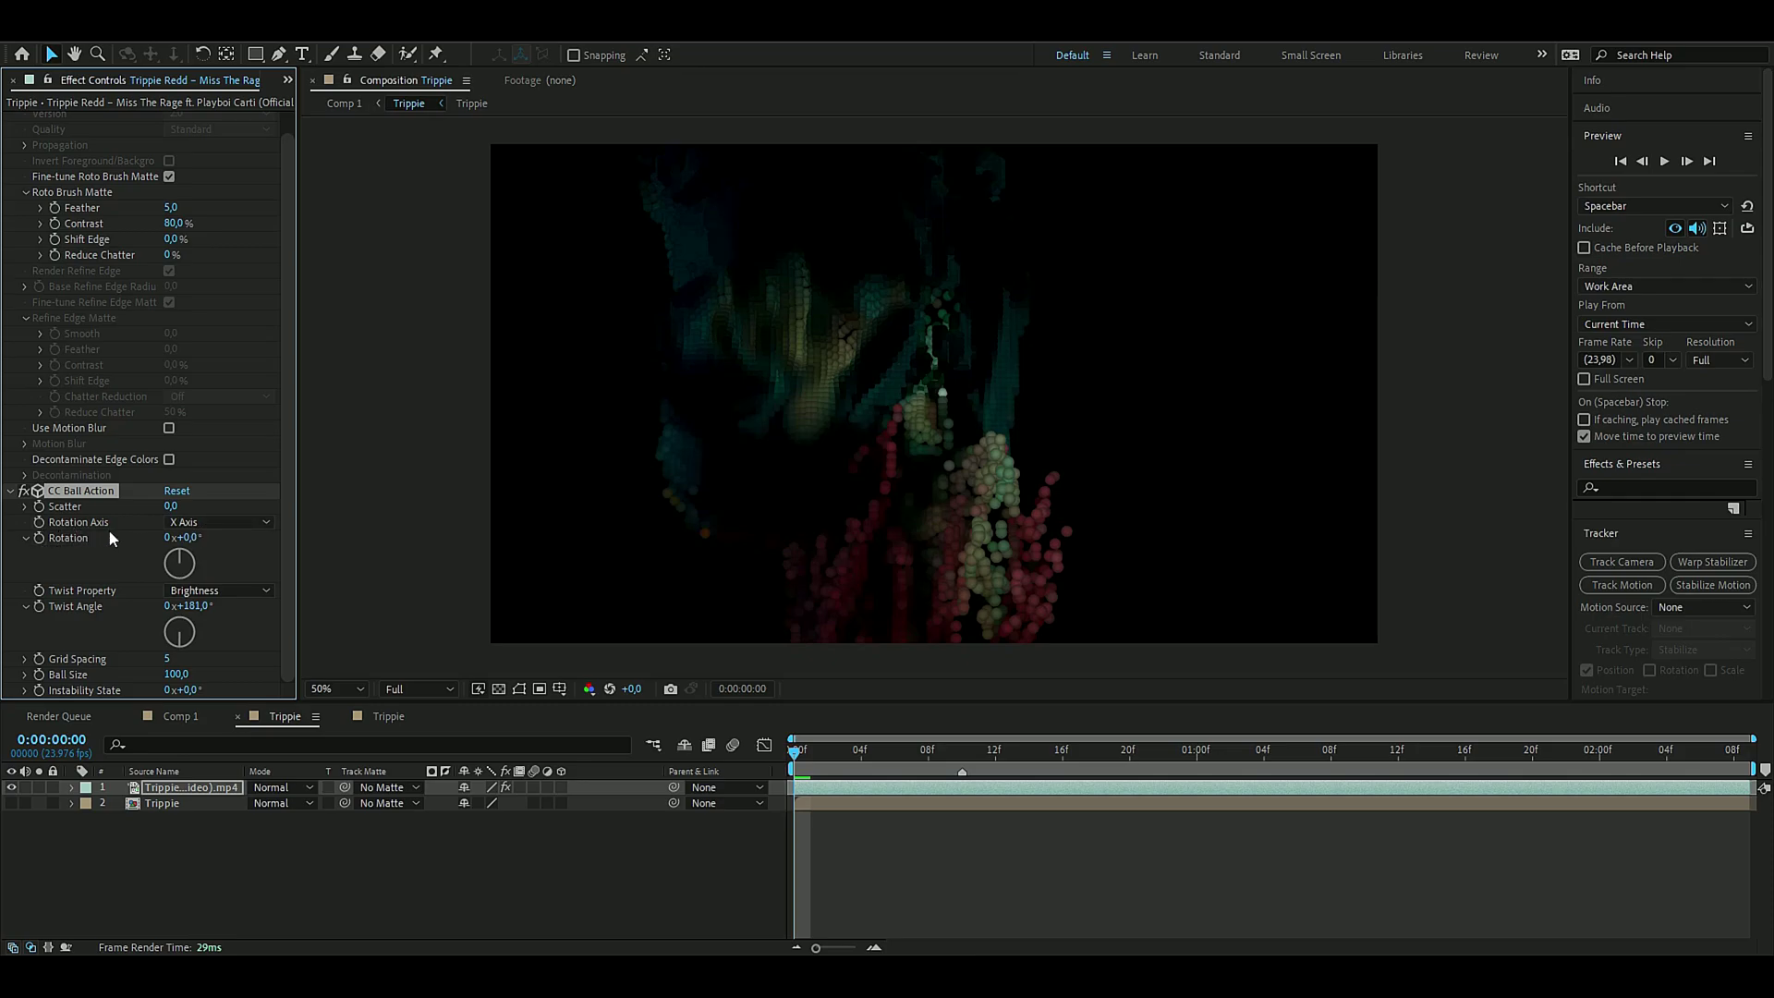
{"action": "left_click_drag", "start_coordinate": [184, 565], "coordinate": [214, 607]}
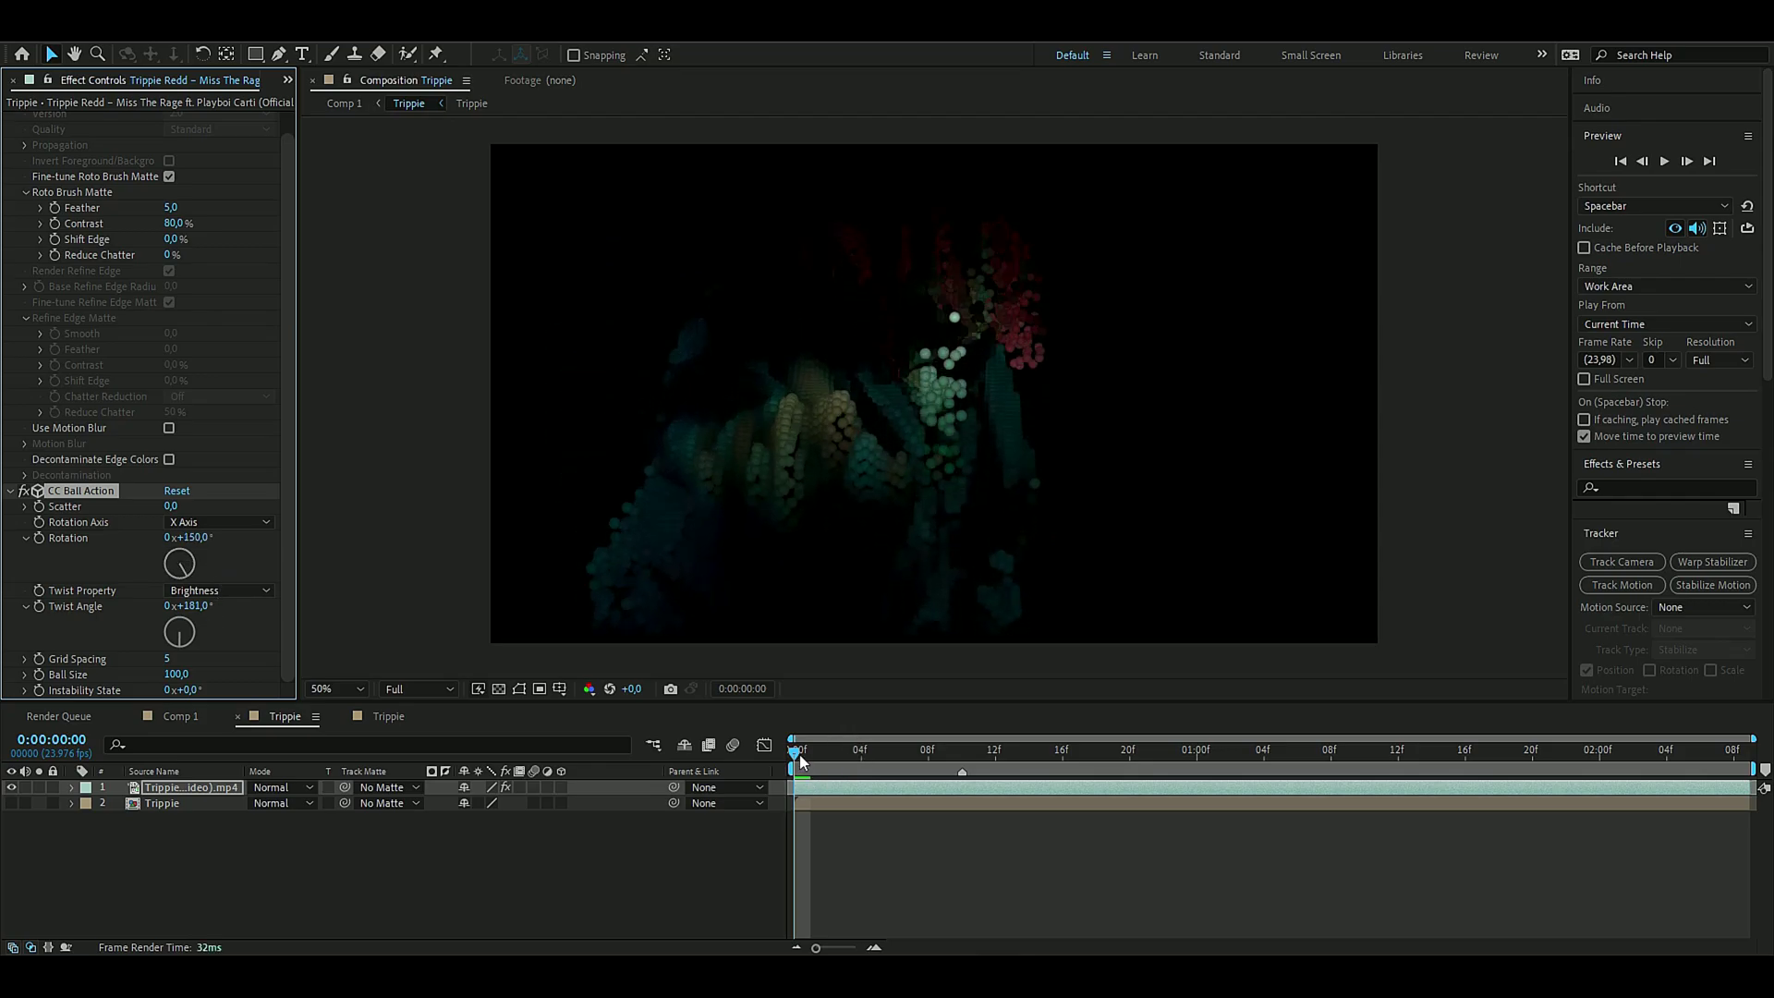
Step: Set CC Ball Action's Grid Spacing to 0 and preview the particle animation
{"action": "mouse_move", "coordinate": [800, 753]}
{"action": "left_mouse_down"}
{"action": "mouse_move", "coordinate": [908, 752]}
{"action": "mouse_move", "coordinate": [795, 754]}
{"action": "left_mouse_up"}
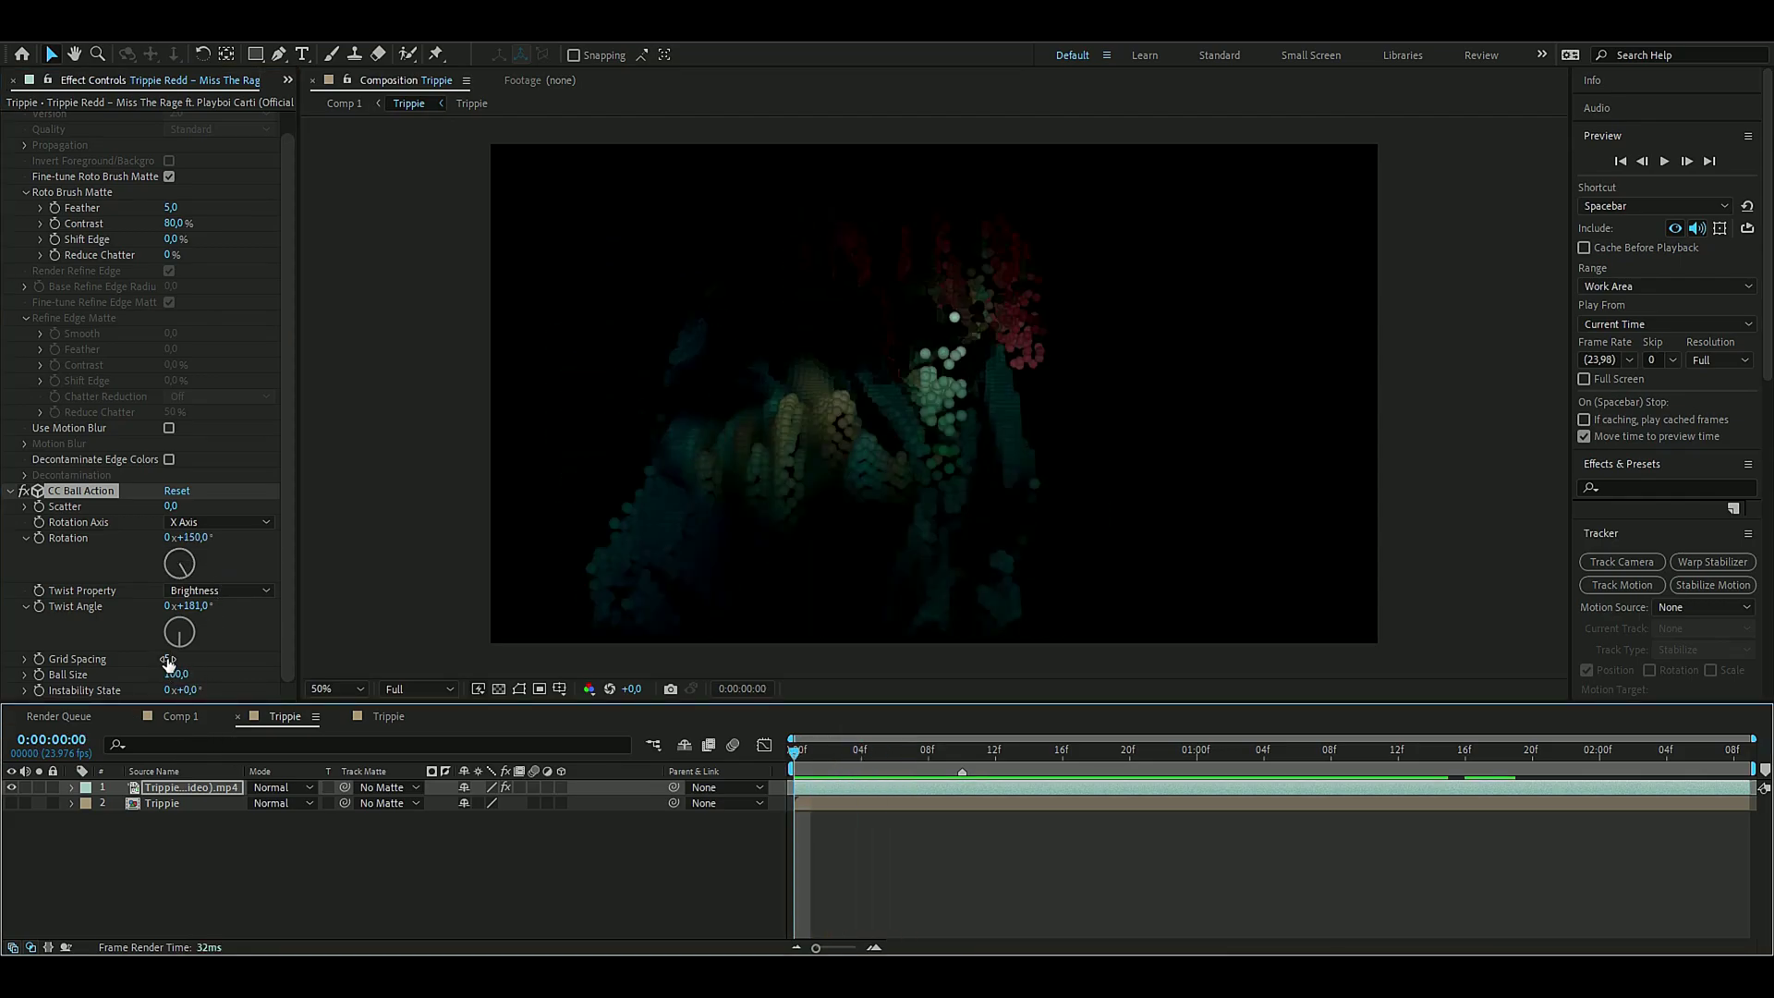
{"action": "left_click", "coordinate": [168, 661]}
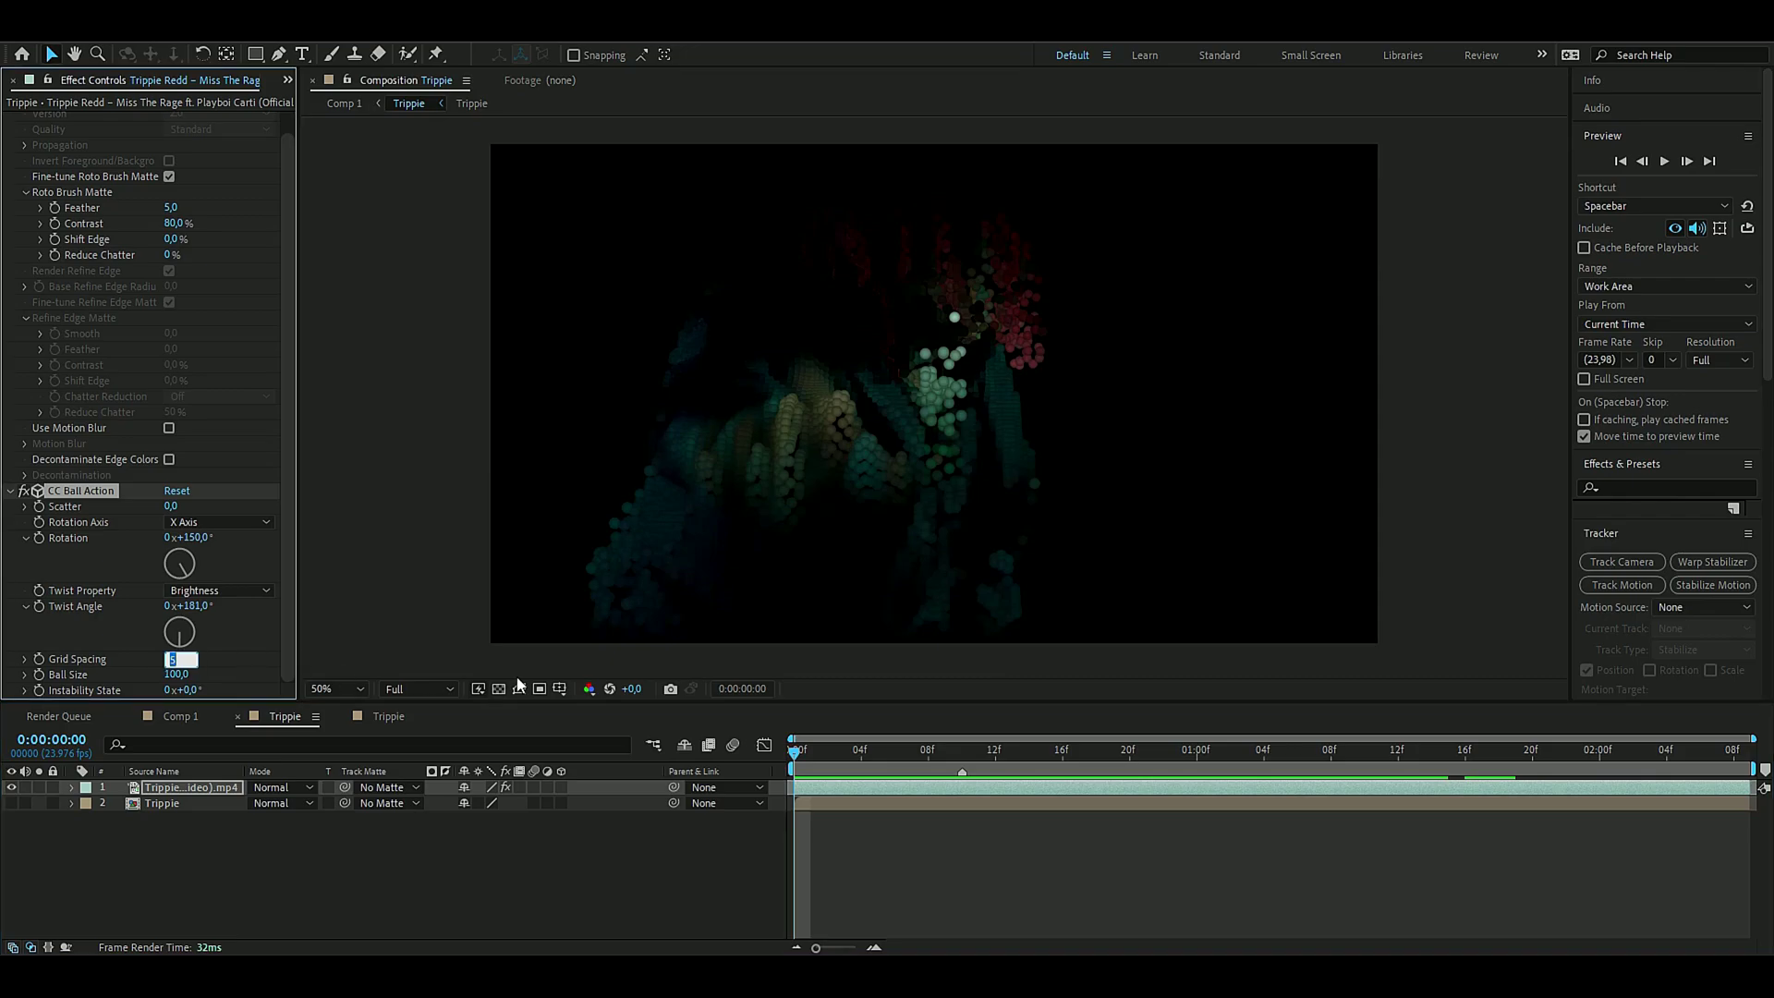
{"action": "type", "text": "0"}
{"action": "left_click", "coordinate": [519, 684]}
{"action": "key", "text": "space"}
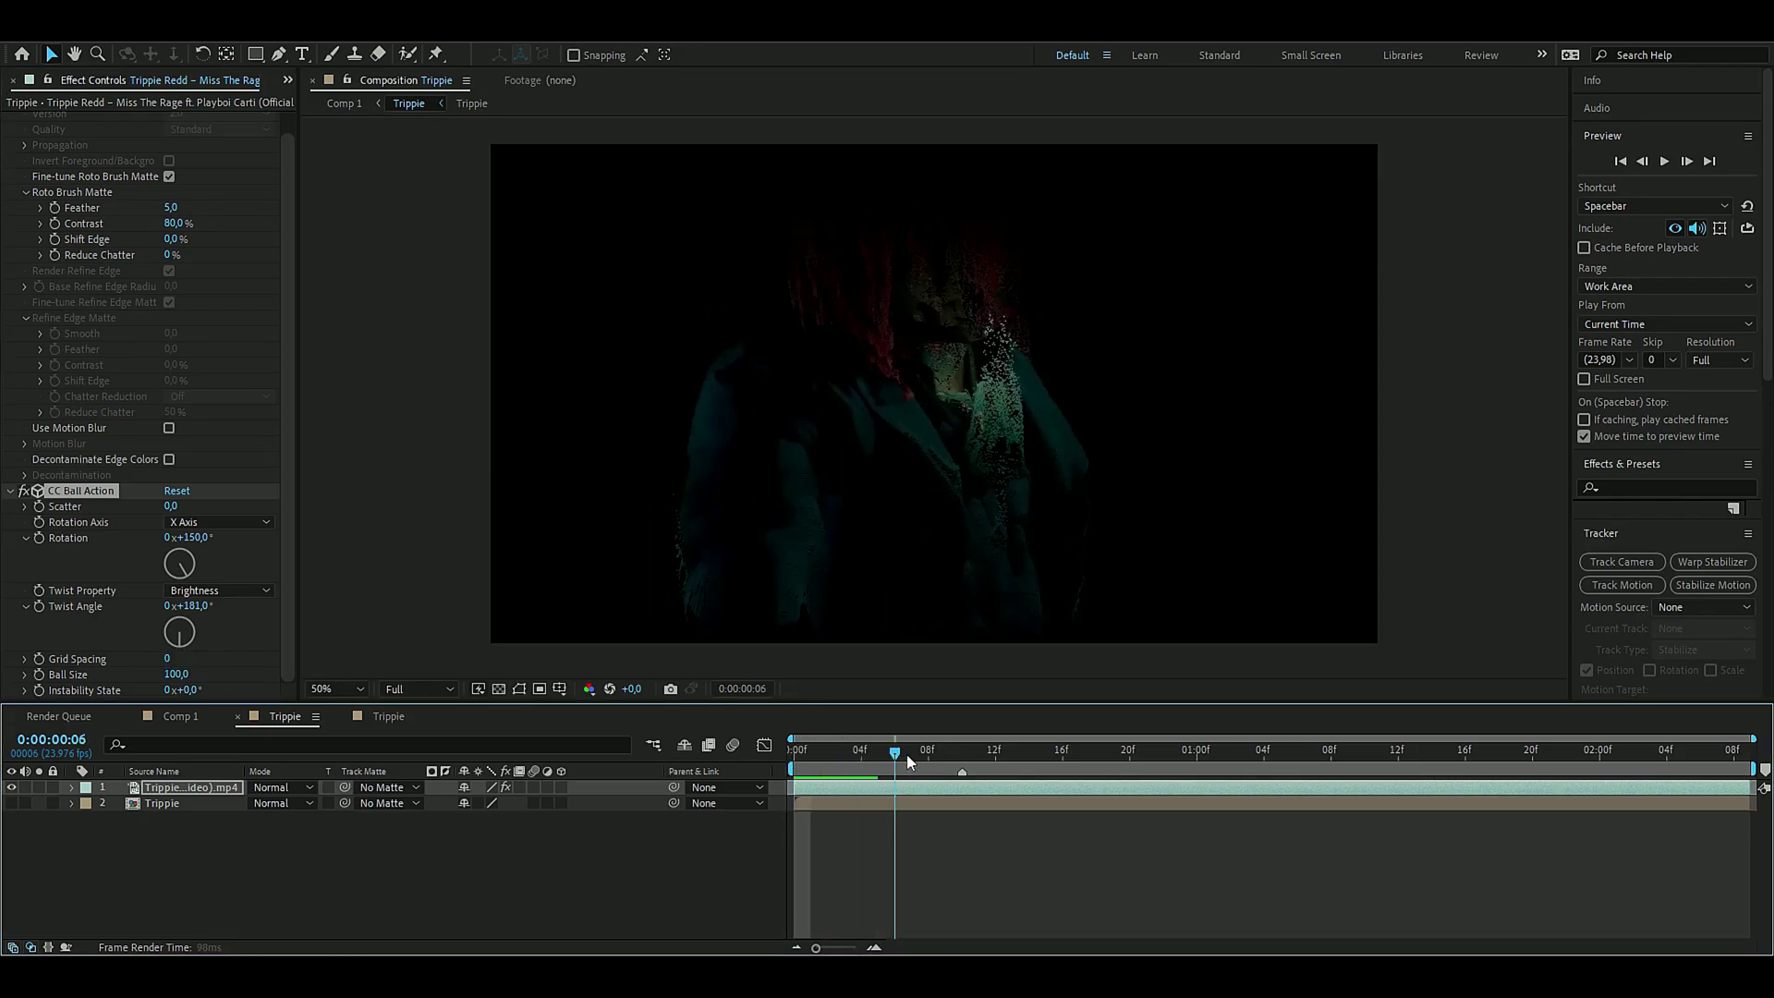
{"action": "left_click", "coordinate": [841, 781]}
{"action": "left_click", "coordinate": [824, 789]}
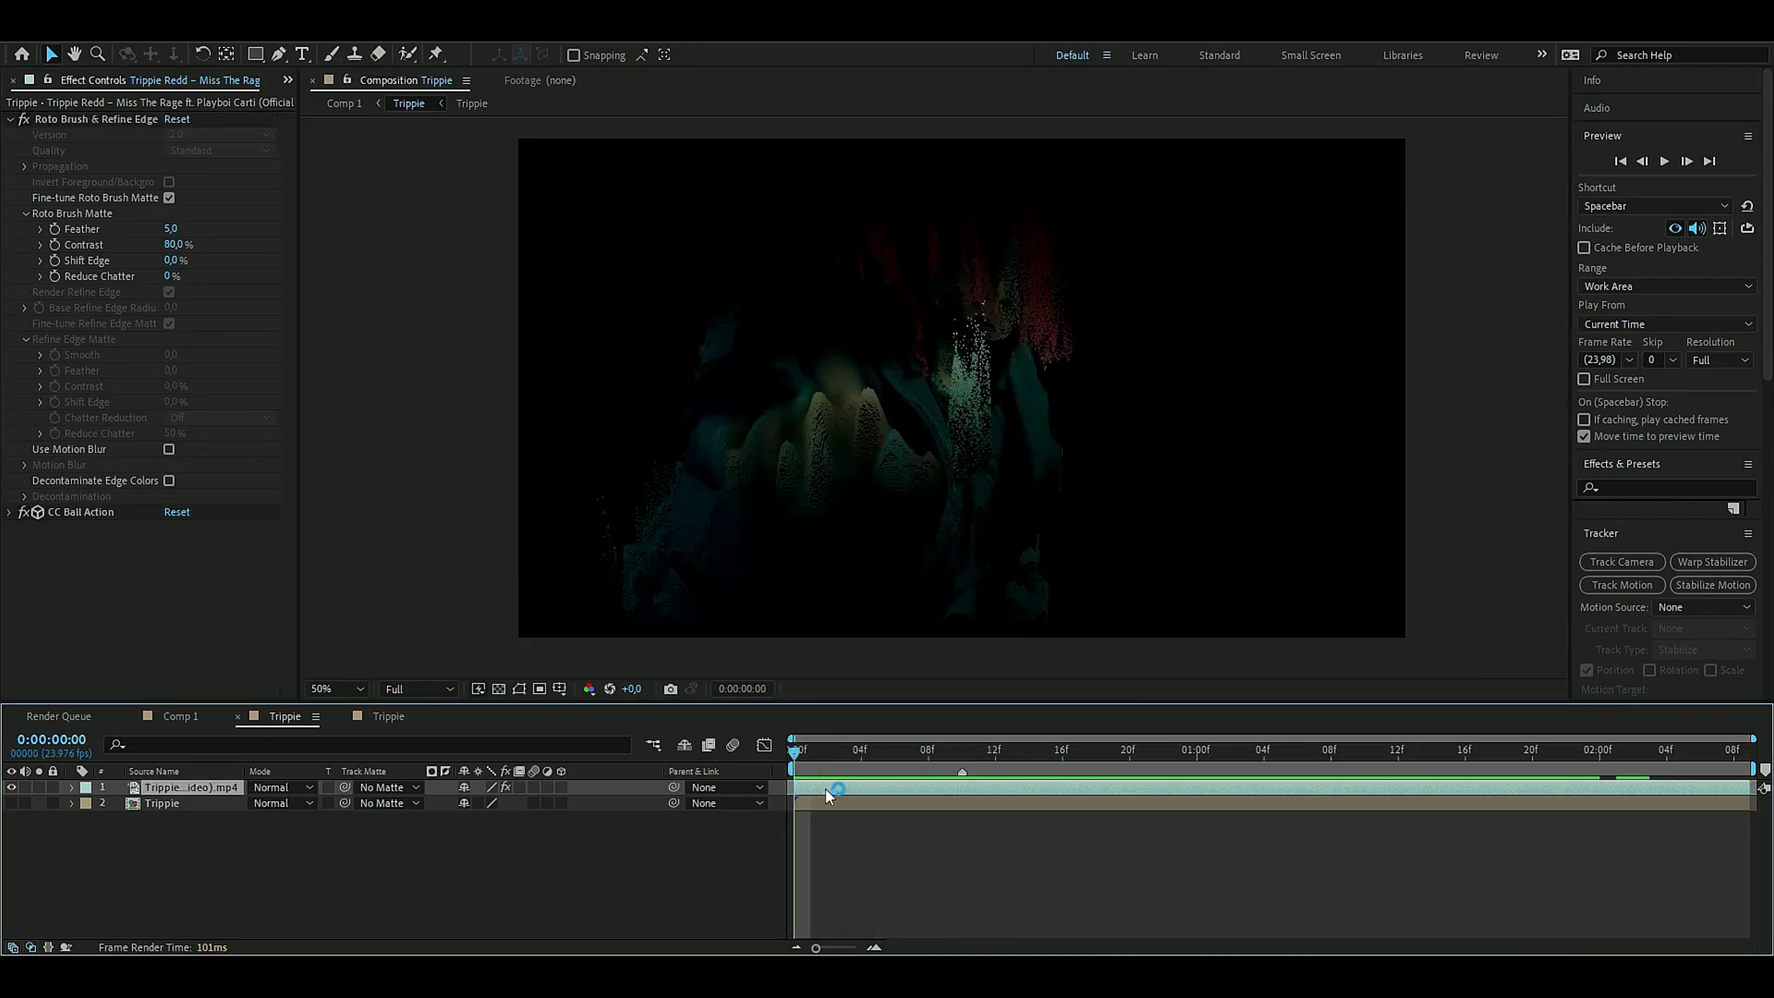
Step: Apply AE Pixel Sorter to the footage layer and set its Threshold to 204
{"action": "key", "text": "ctrl+space"}
{"action": "type", "text": "pixel"}
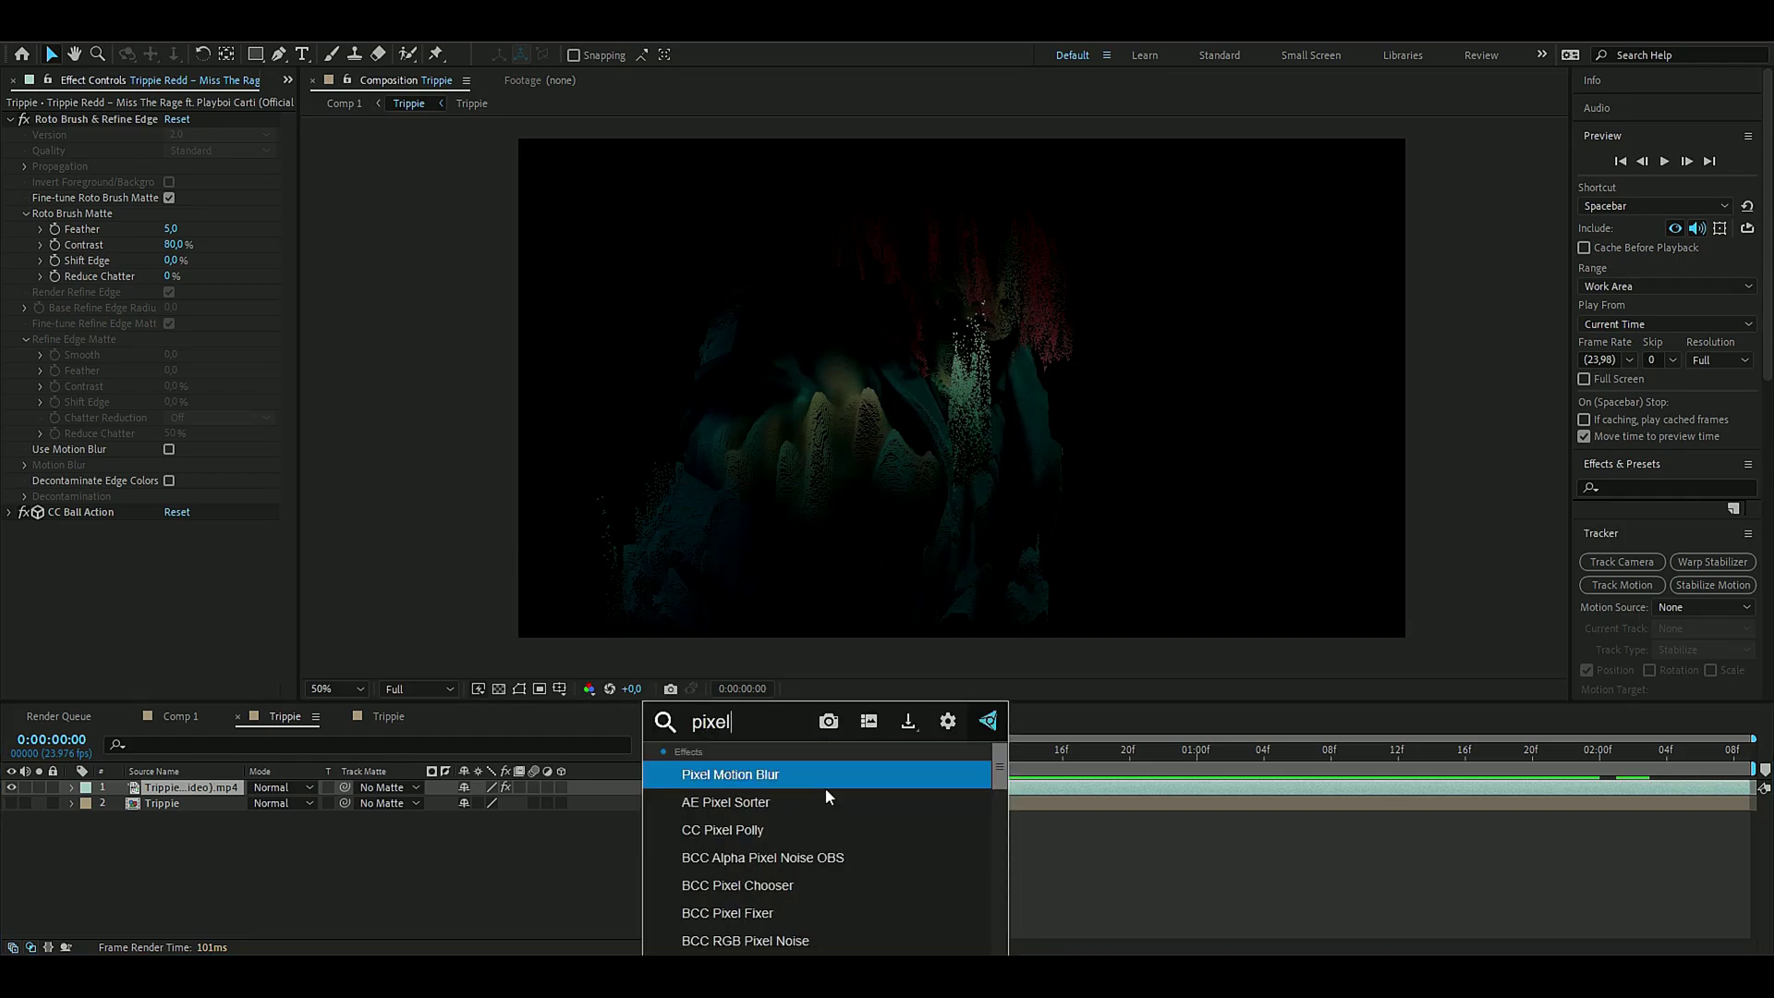
{"action": "key", "text": "Return"}
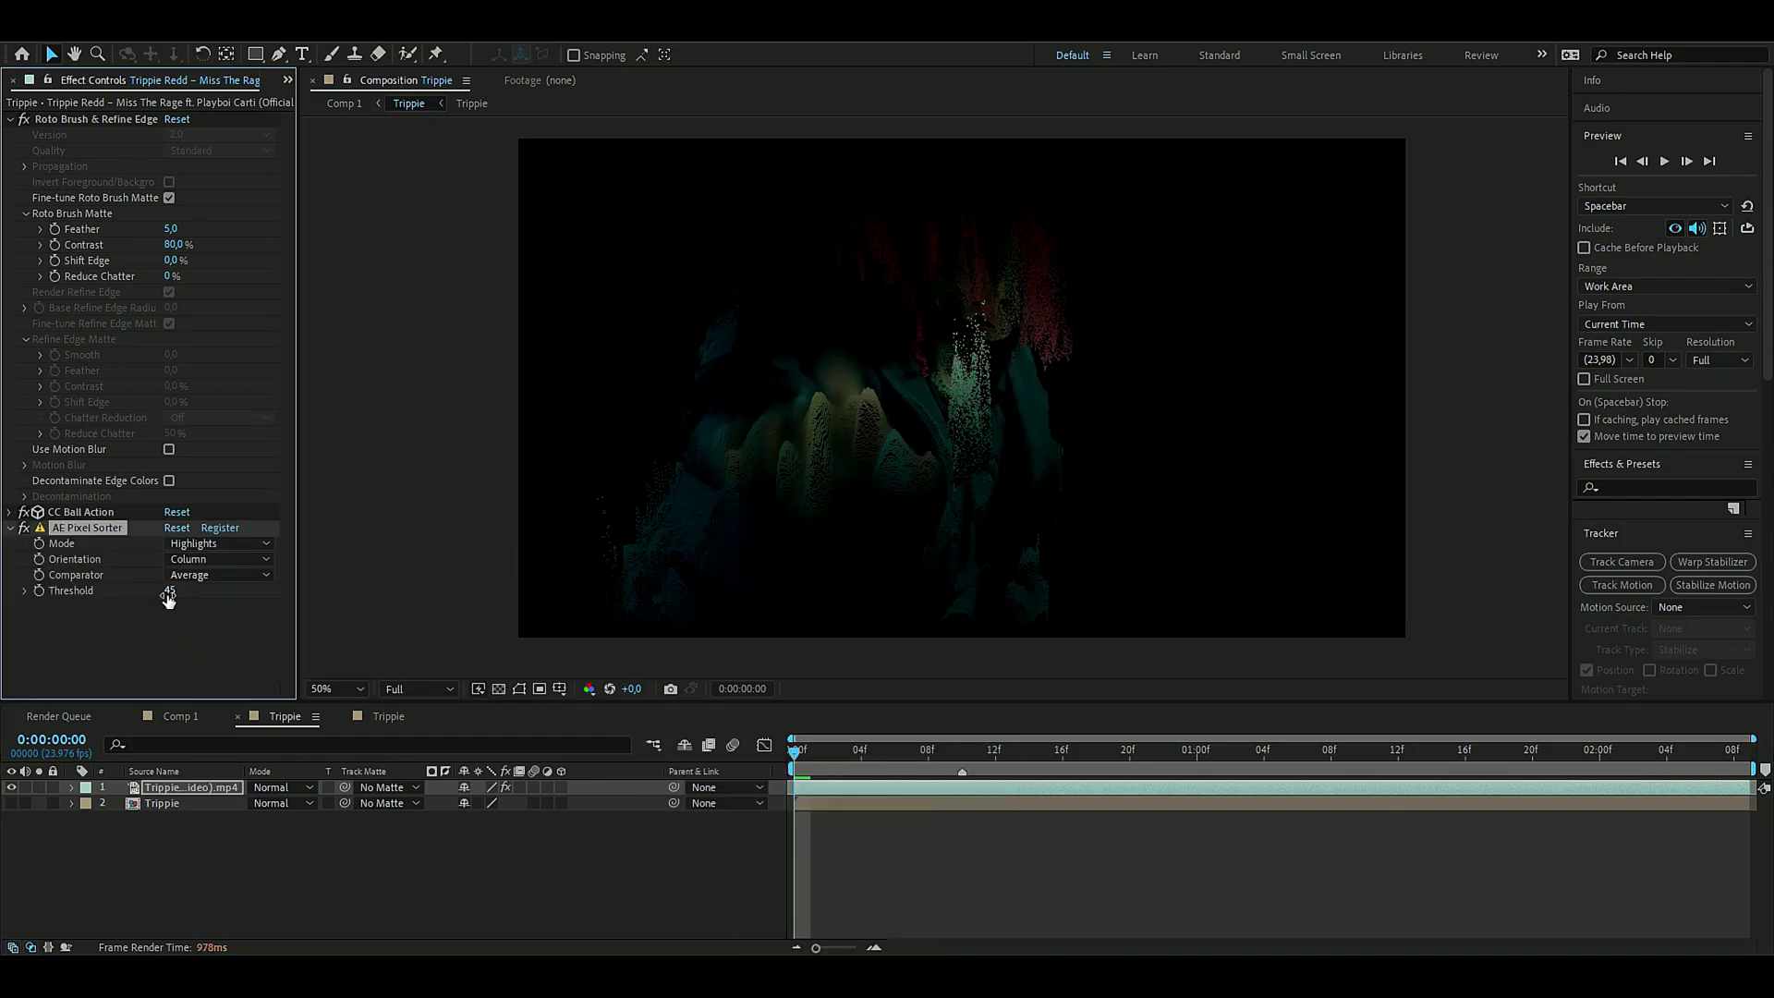
{"action": "left_click_drag", "start_coordinate": [167, 599], "coordinate": [323, 601]}
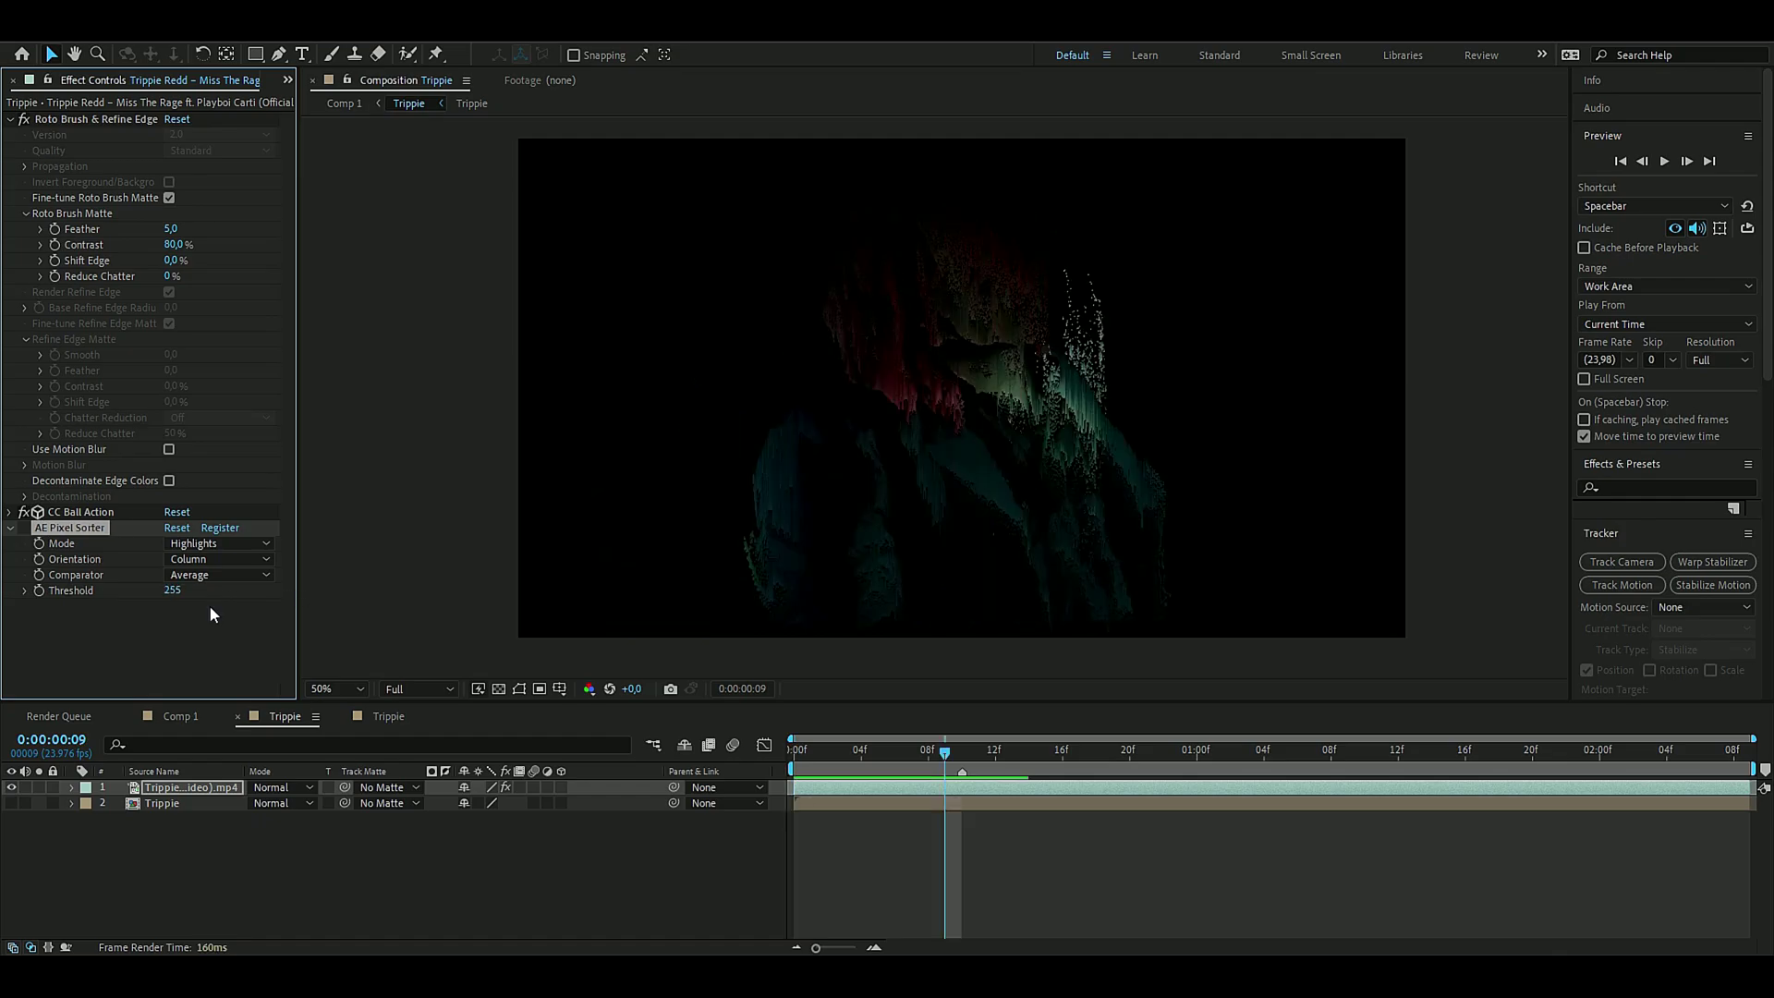
{"action": "left_click_drag", "start_coordinate": [209, 604], "coordinate": [189, 602]}
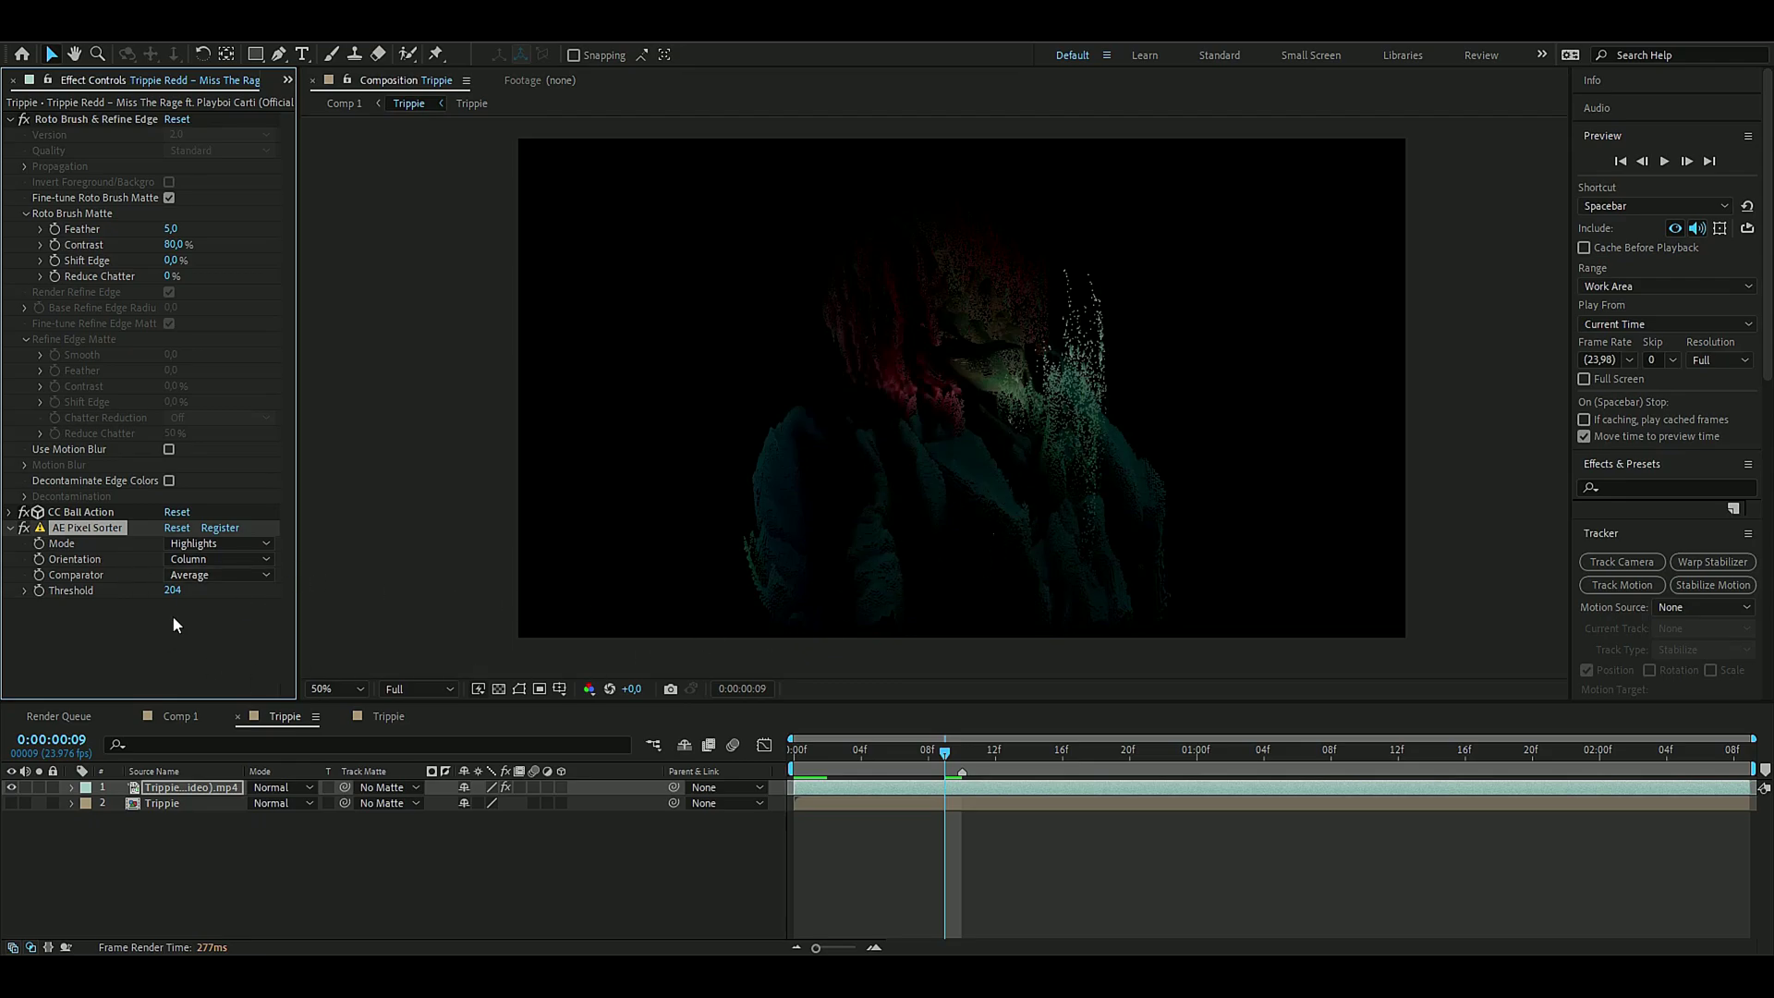
{"action": "left_click", "coordinate": [8, 527]}
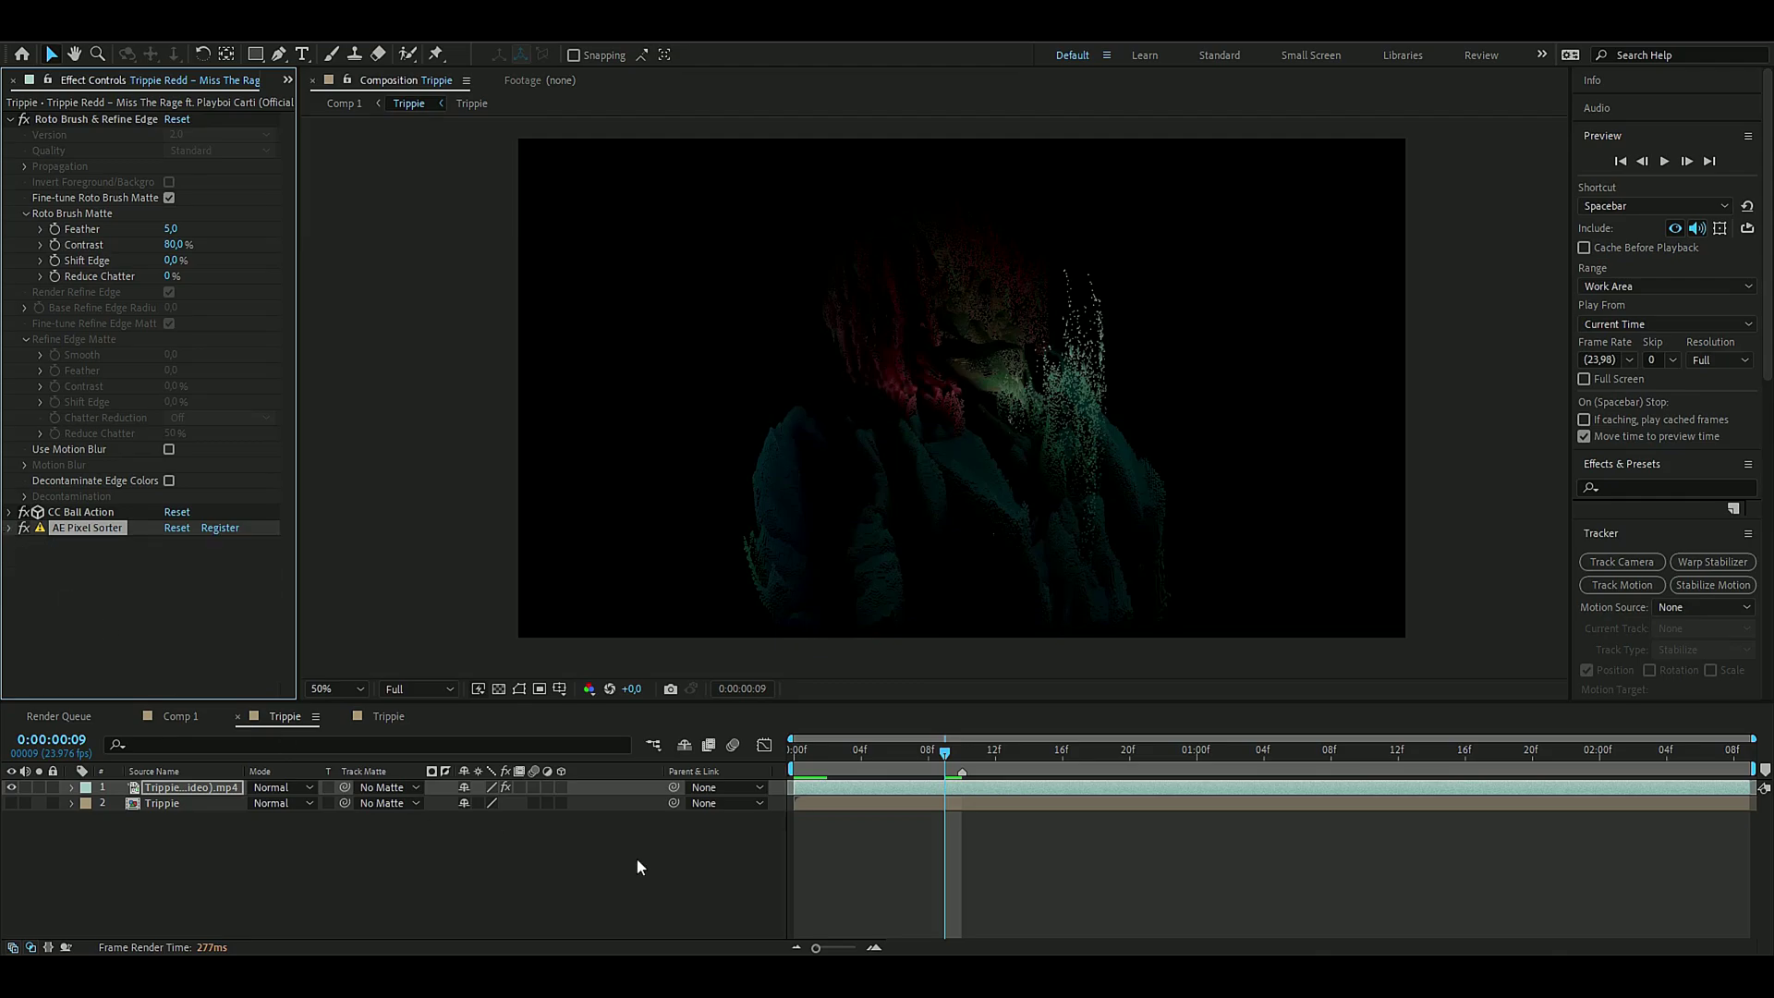
{"action": "left_click_drag", "start_coordinate": [842, 750], "coordinate": [1058, 769]}
Step: Create an adjustment layer with Glitchify, unchecking Enable under Image Glitch
{"action": "left_click", "coordinate": [126, 854]}
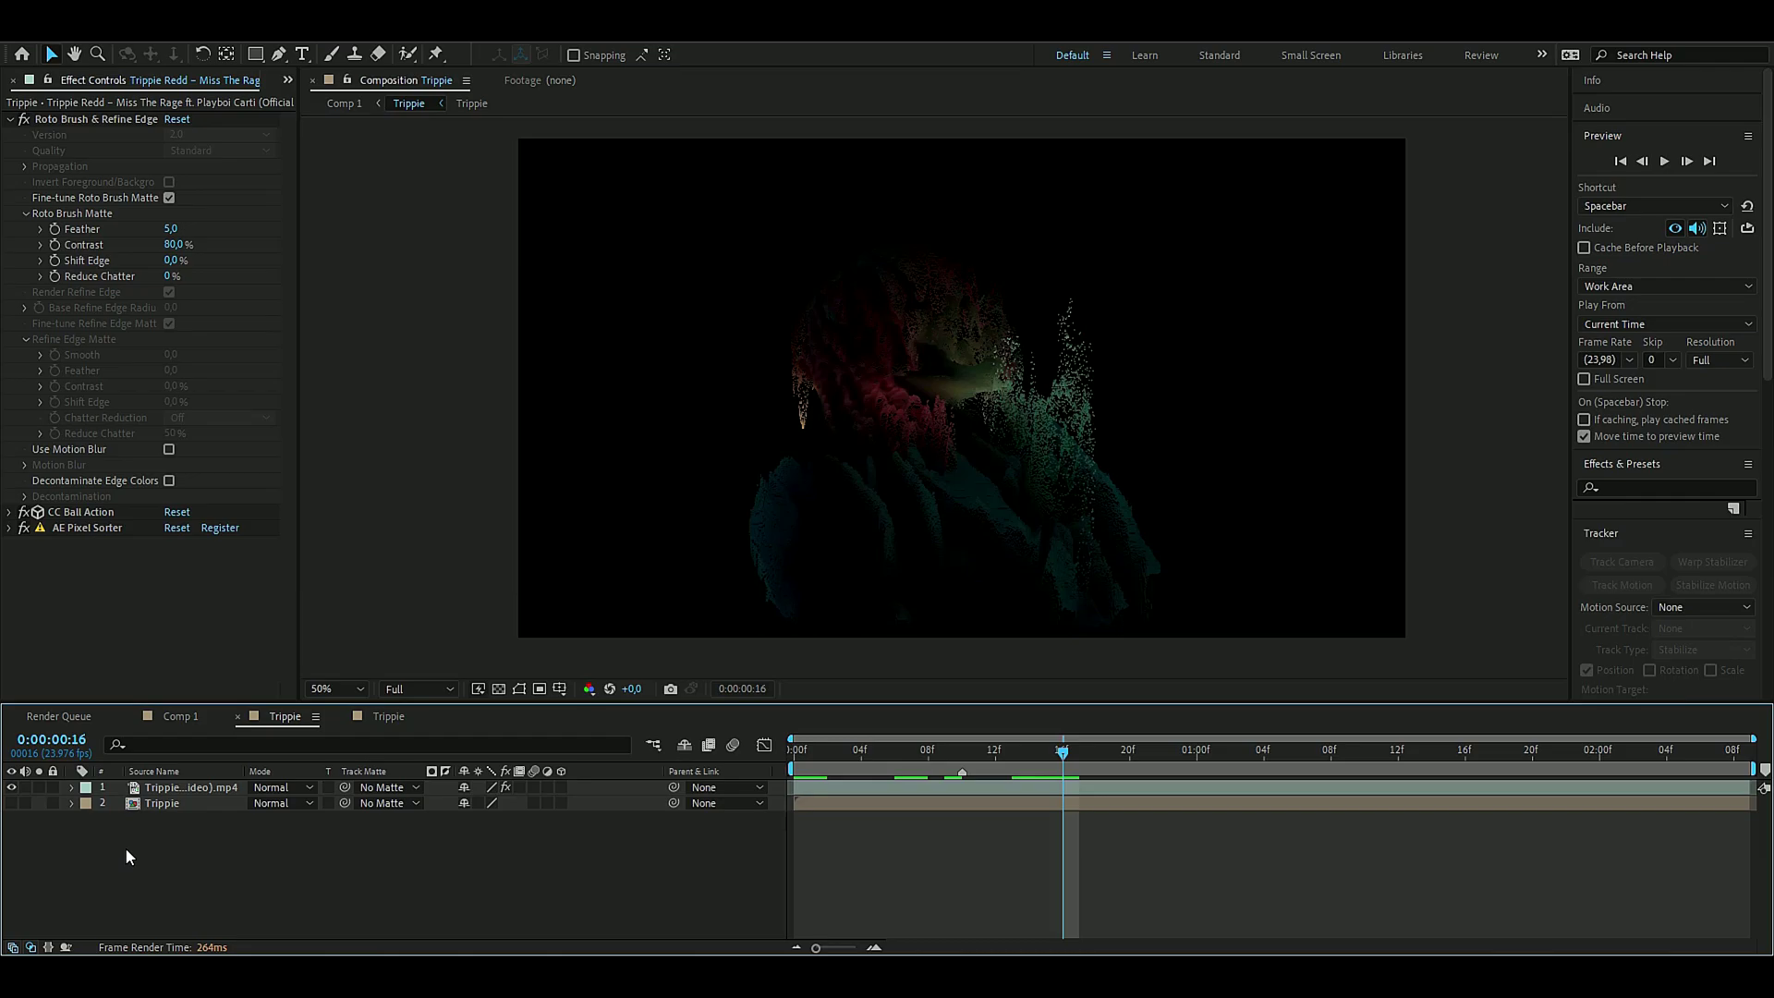
{"action": "key", "text": "ctrl+alt+y"}
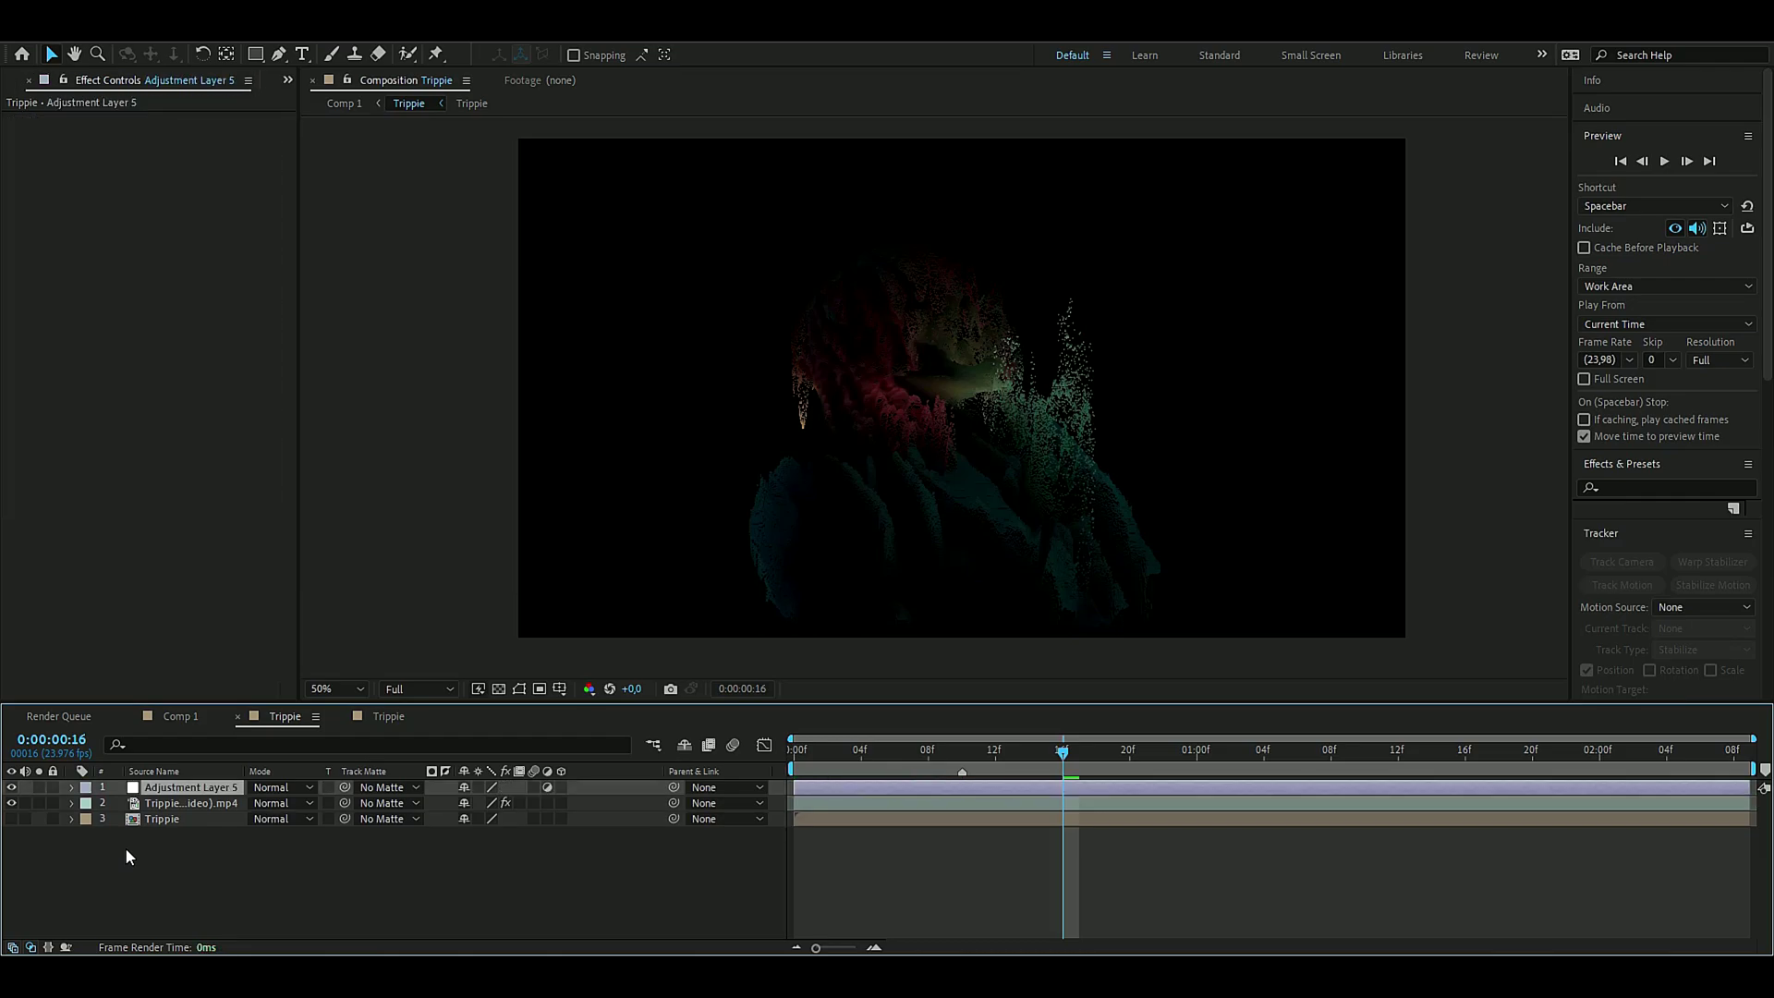
{"action": "key", "text": "ctrl+space"}
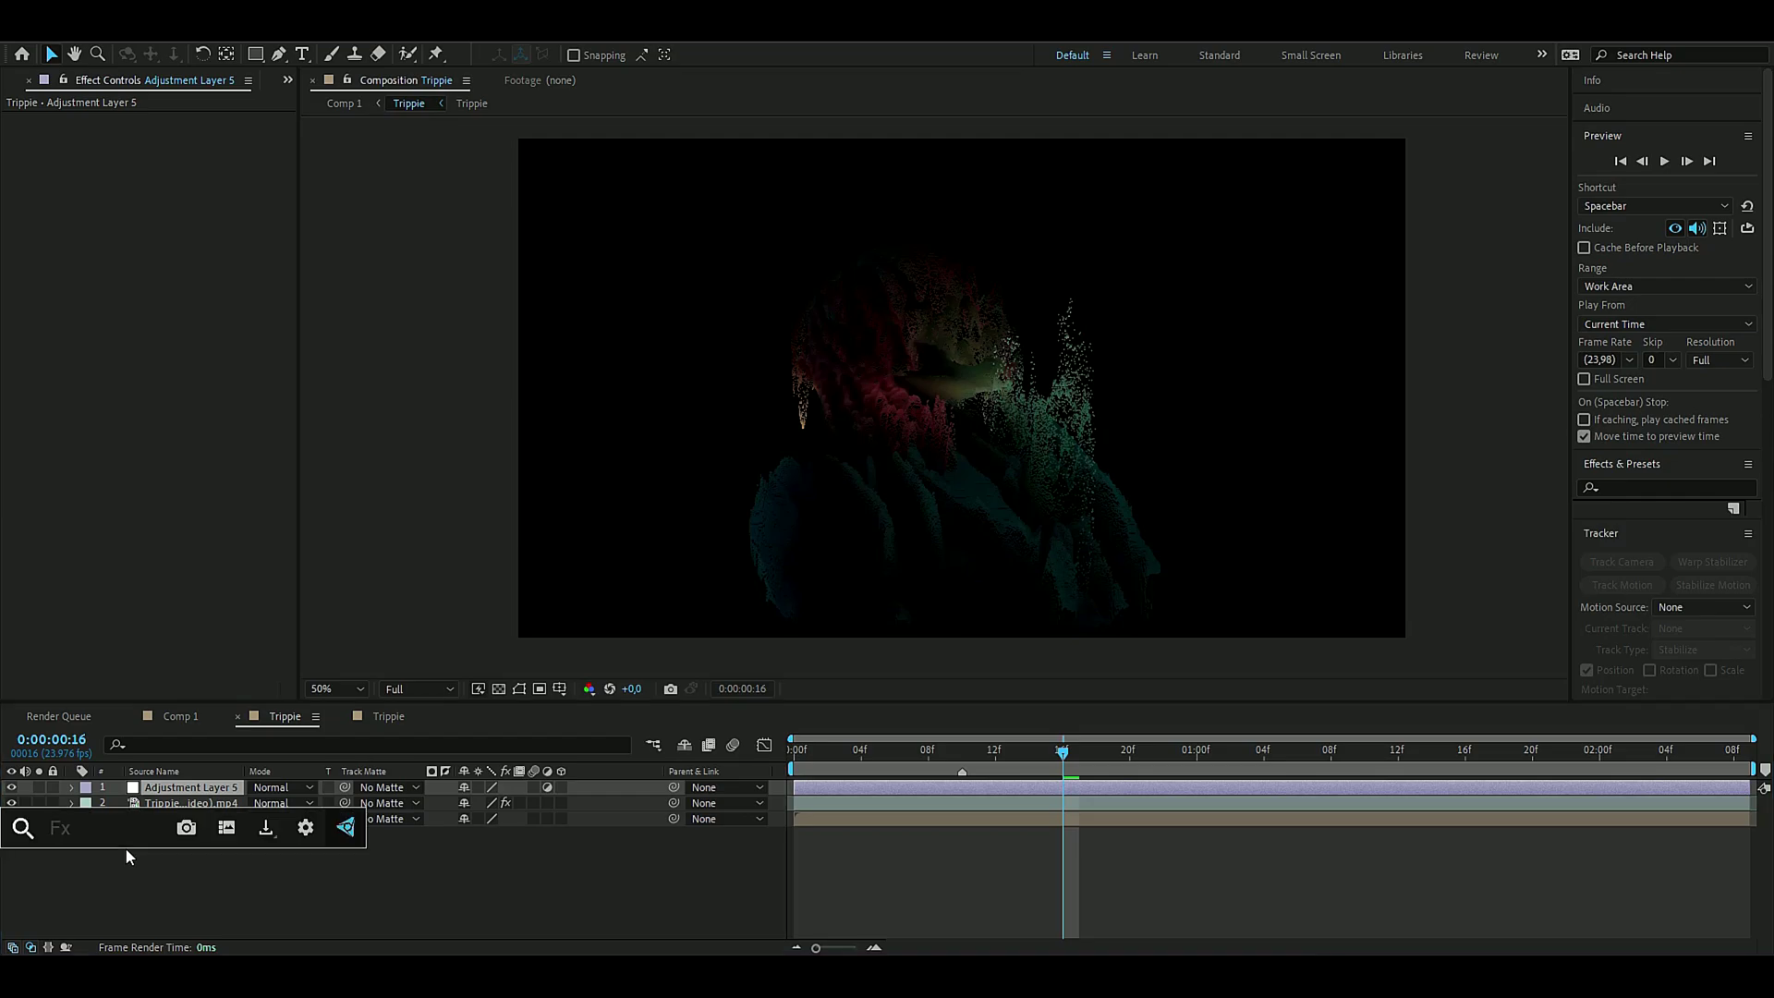
{"action": "type", "text": "glitchify"}
{"action": "key", "text": "Return"}
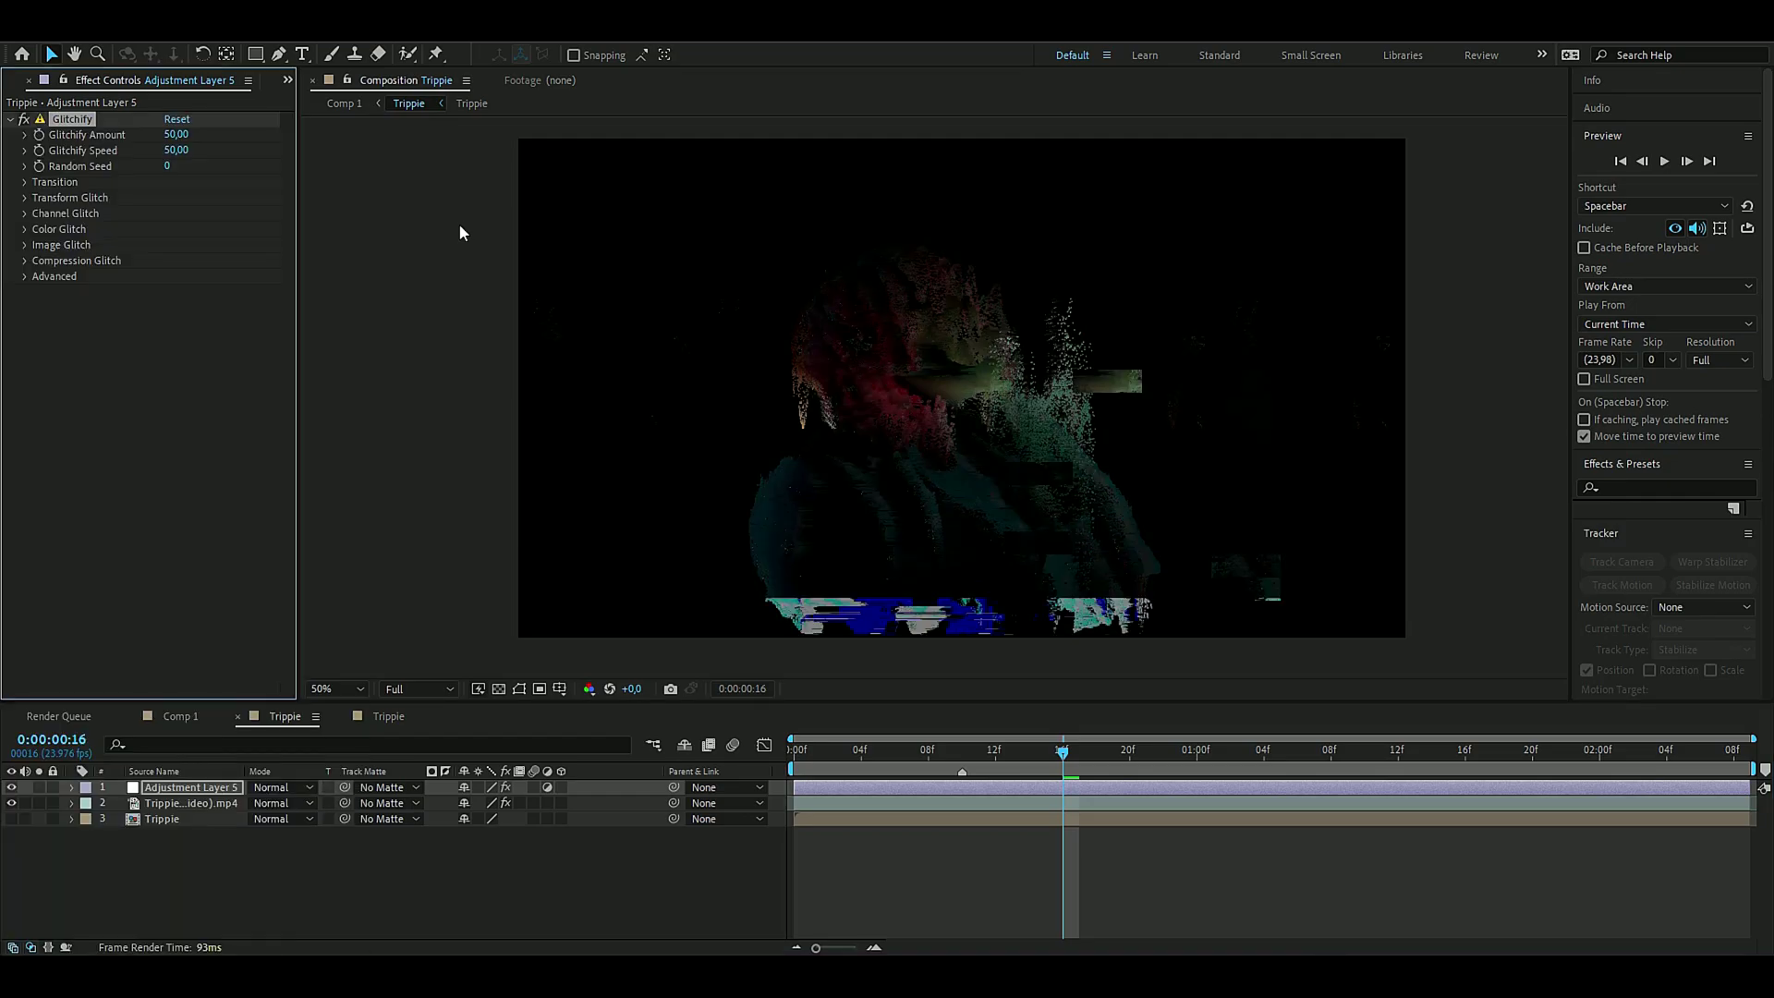
{"action": "left_click", "coordinate": [20, 245]}
{"action": "left_click", "coordinate": [169, 261]}
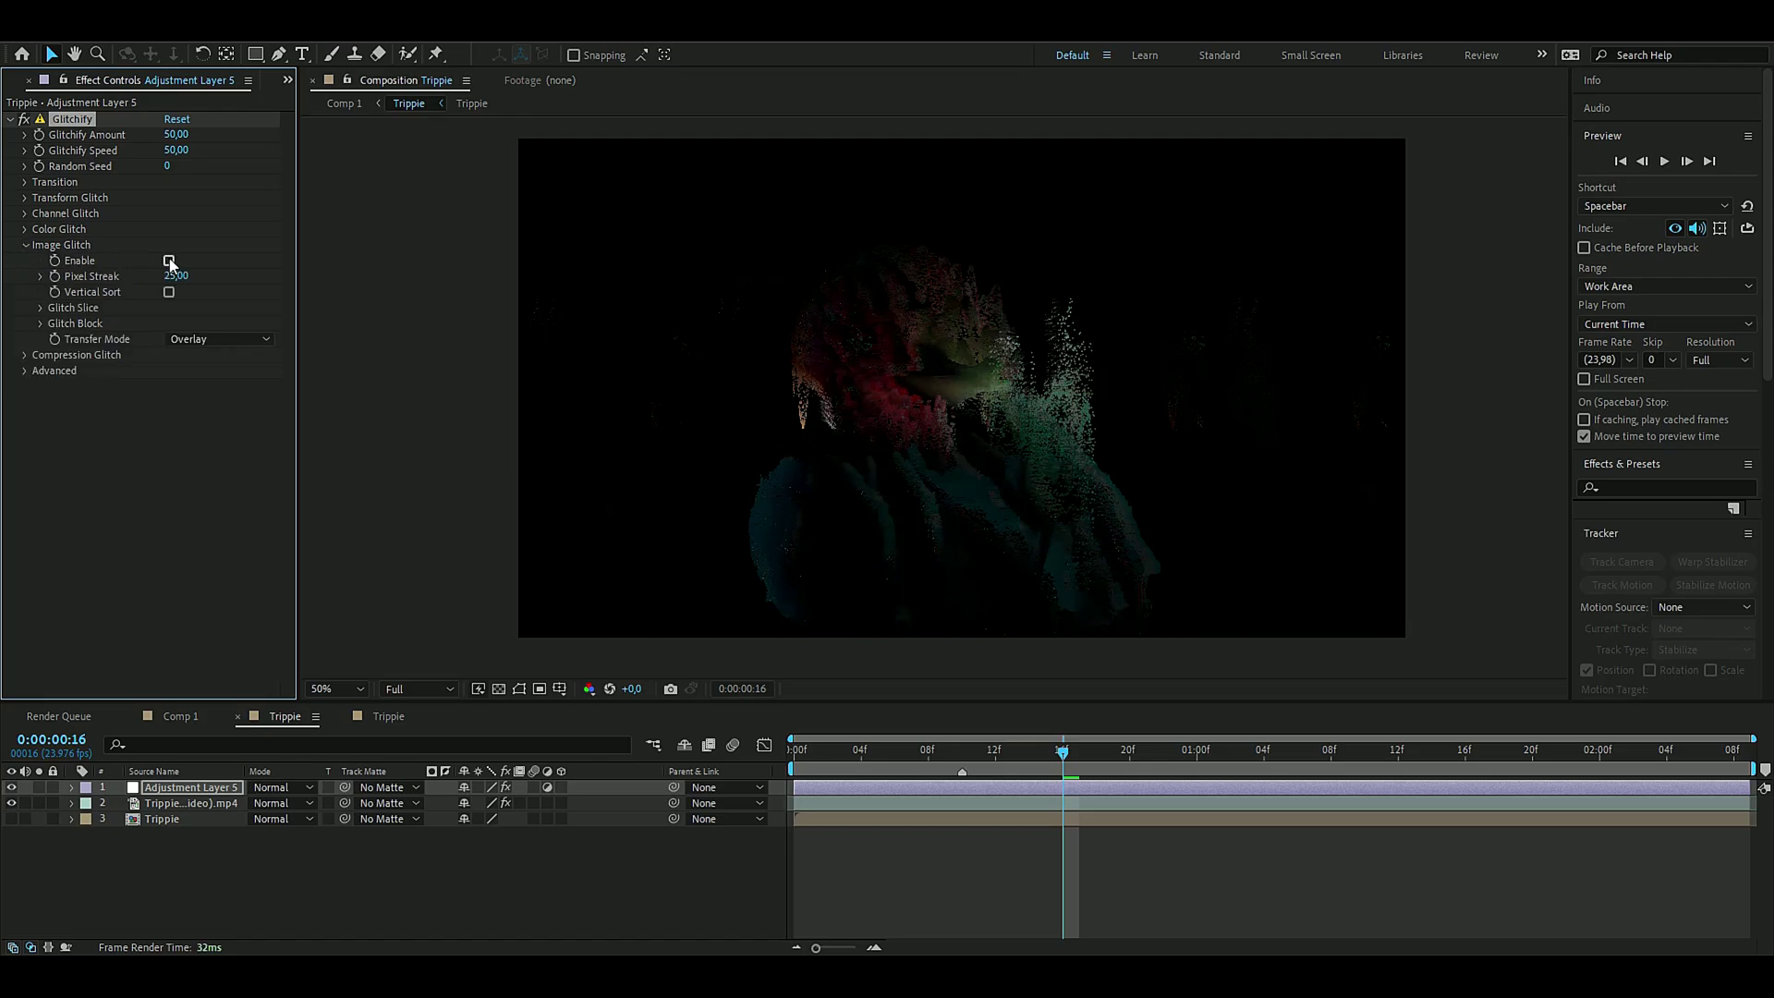
{"action": "left_click", "coordinate": [136, 900]}
{"action": "key", "text": "Page_Down"}
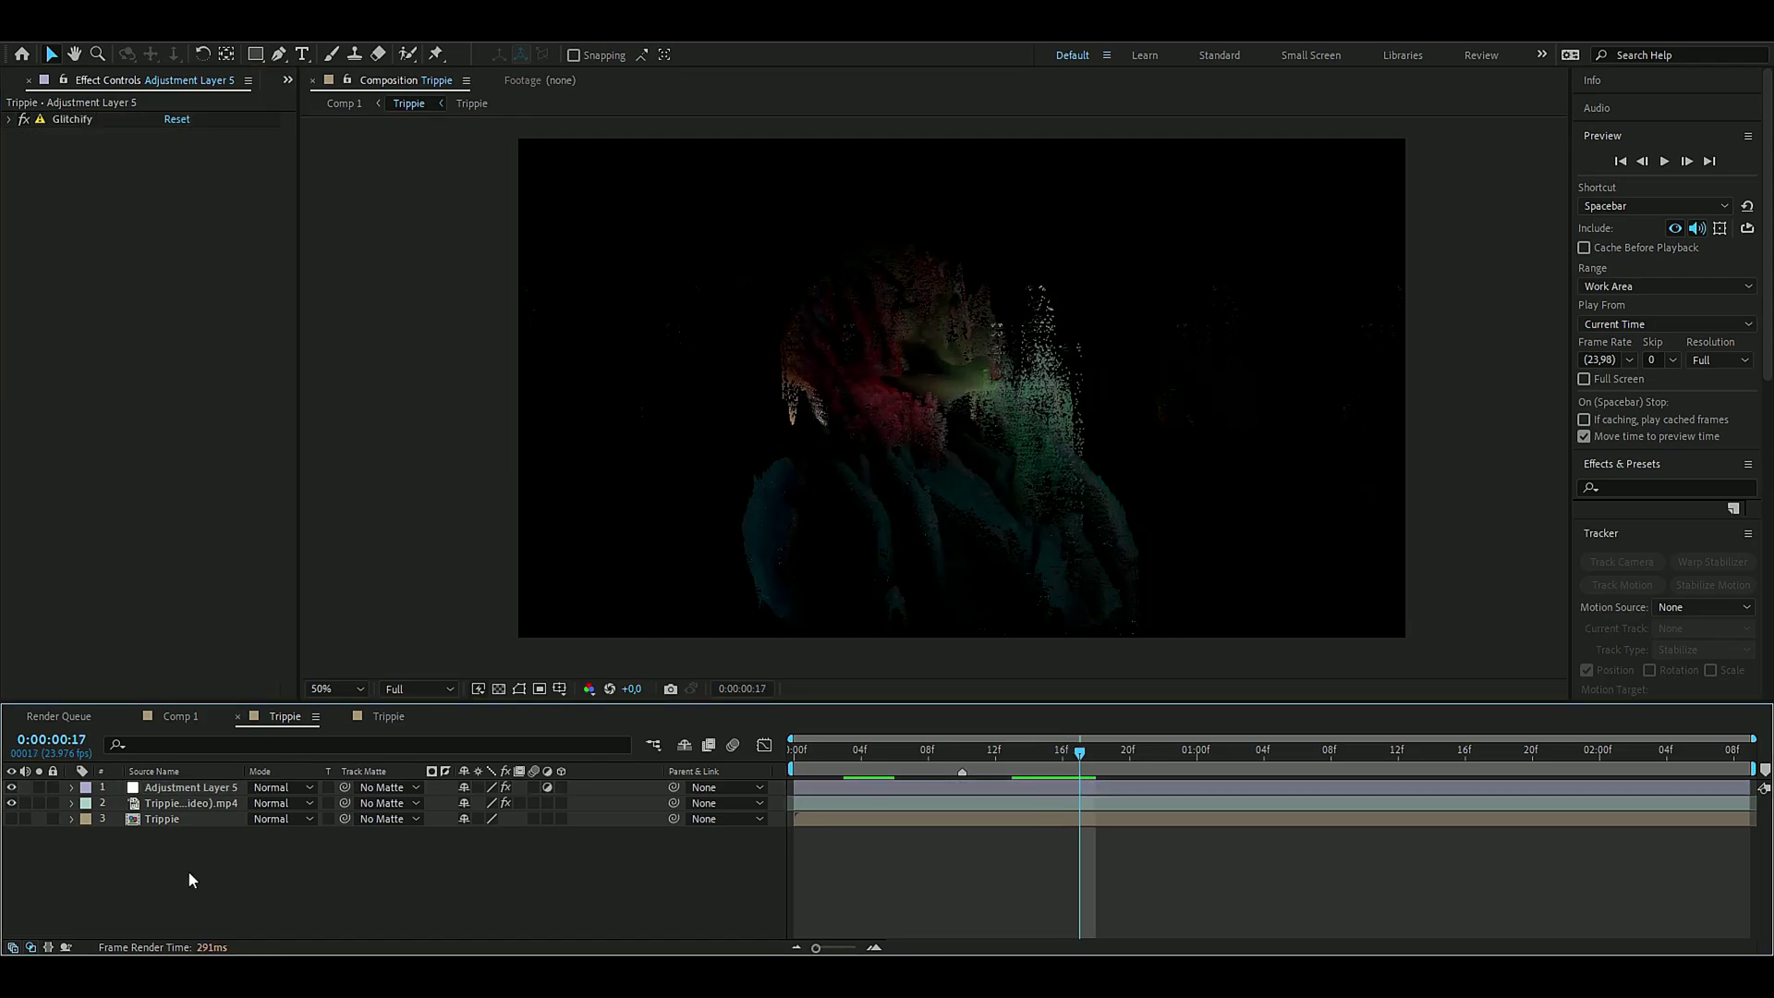
Step: Add Adjustment Layer 6 with Colorama using the Fire preset palette to tint everything red
{"action": "key", "text": "ctrl+alt+y"}
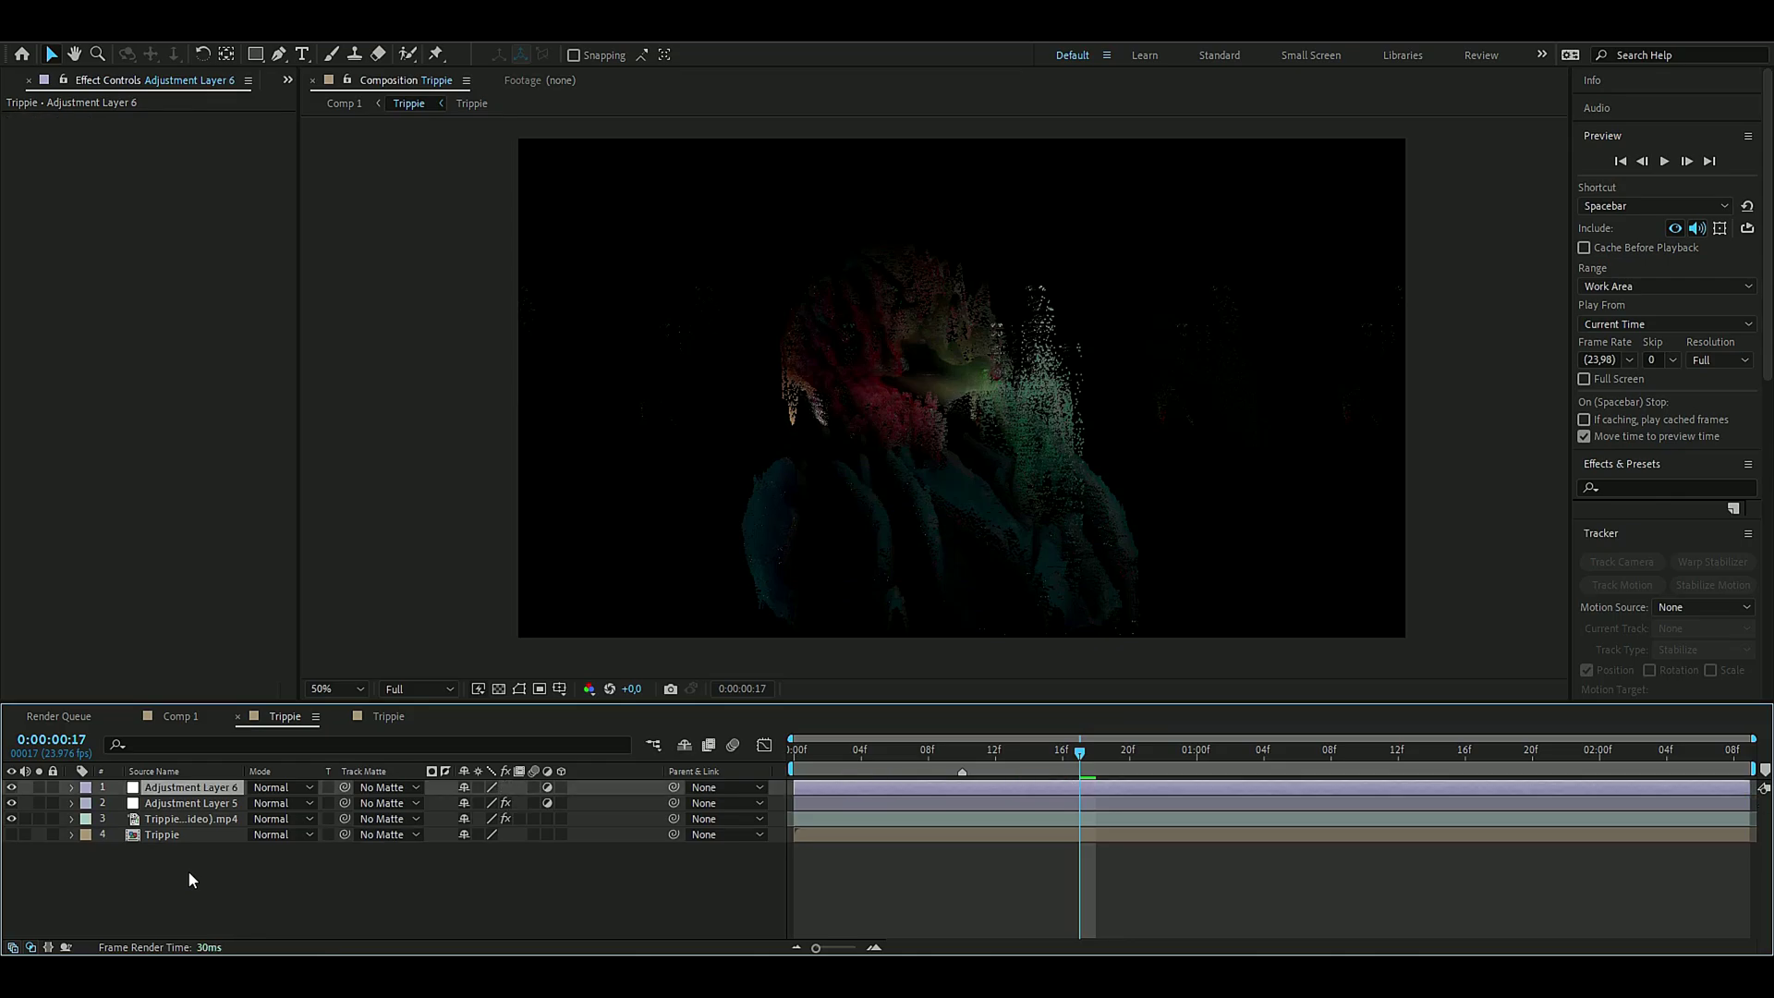
{"action": "key", "text": "ctrl+space"}
{"action": "type", "text": "co"}
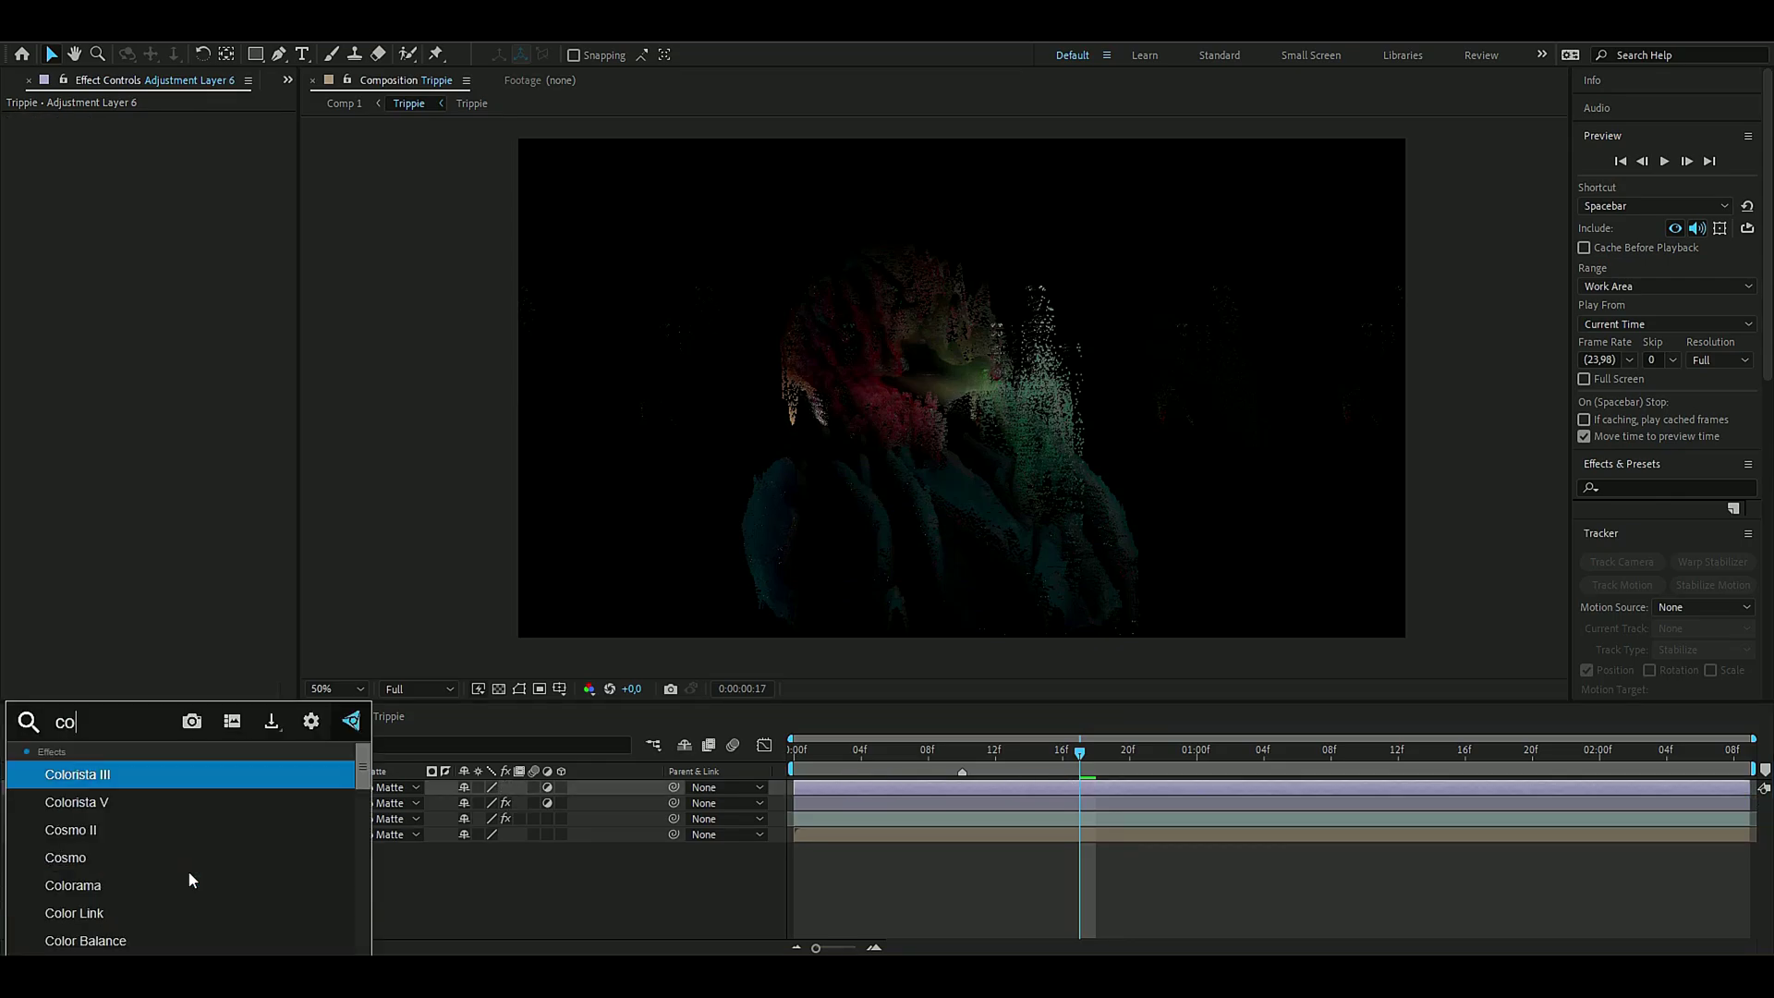
{"action": "left_click", "coordinate": [186, 870]}
{"action": "left_click", "coordinate": [25, 152]}
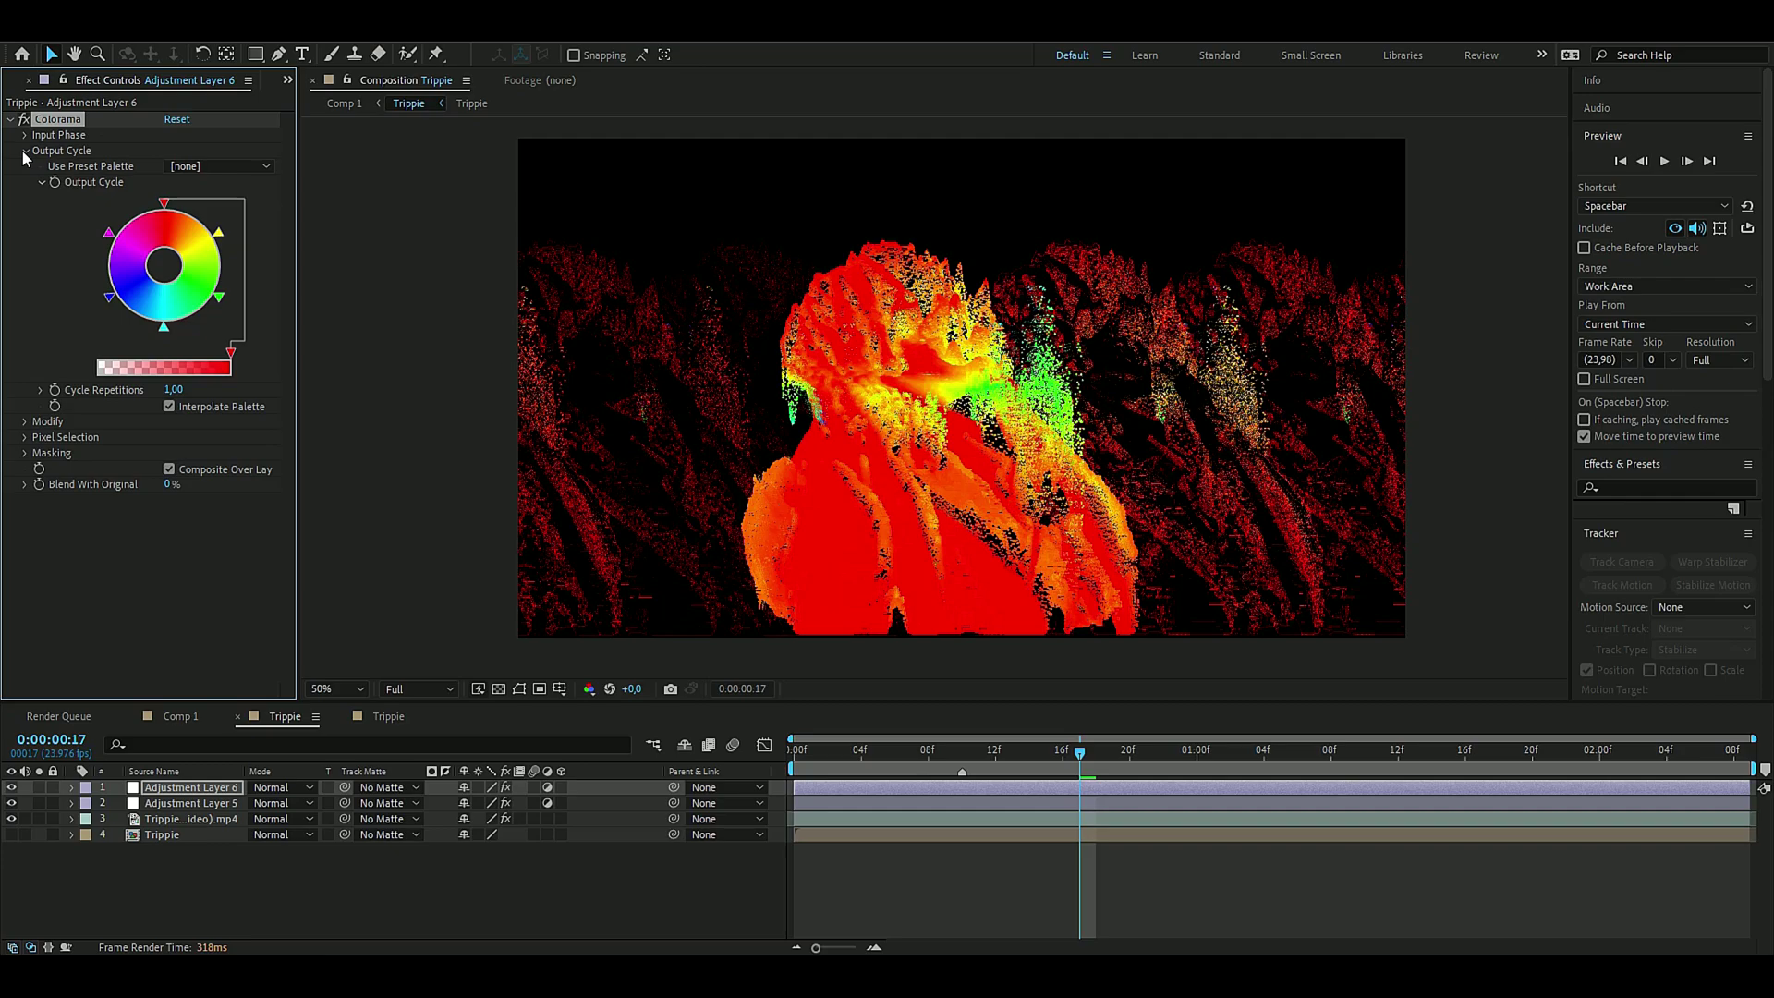
{"action": "left_click", "coordinate": [217, 164]}
{"action": "left_click", "coordinate": [224, 582]}
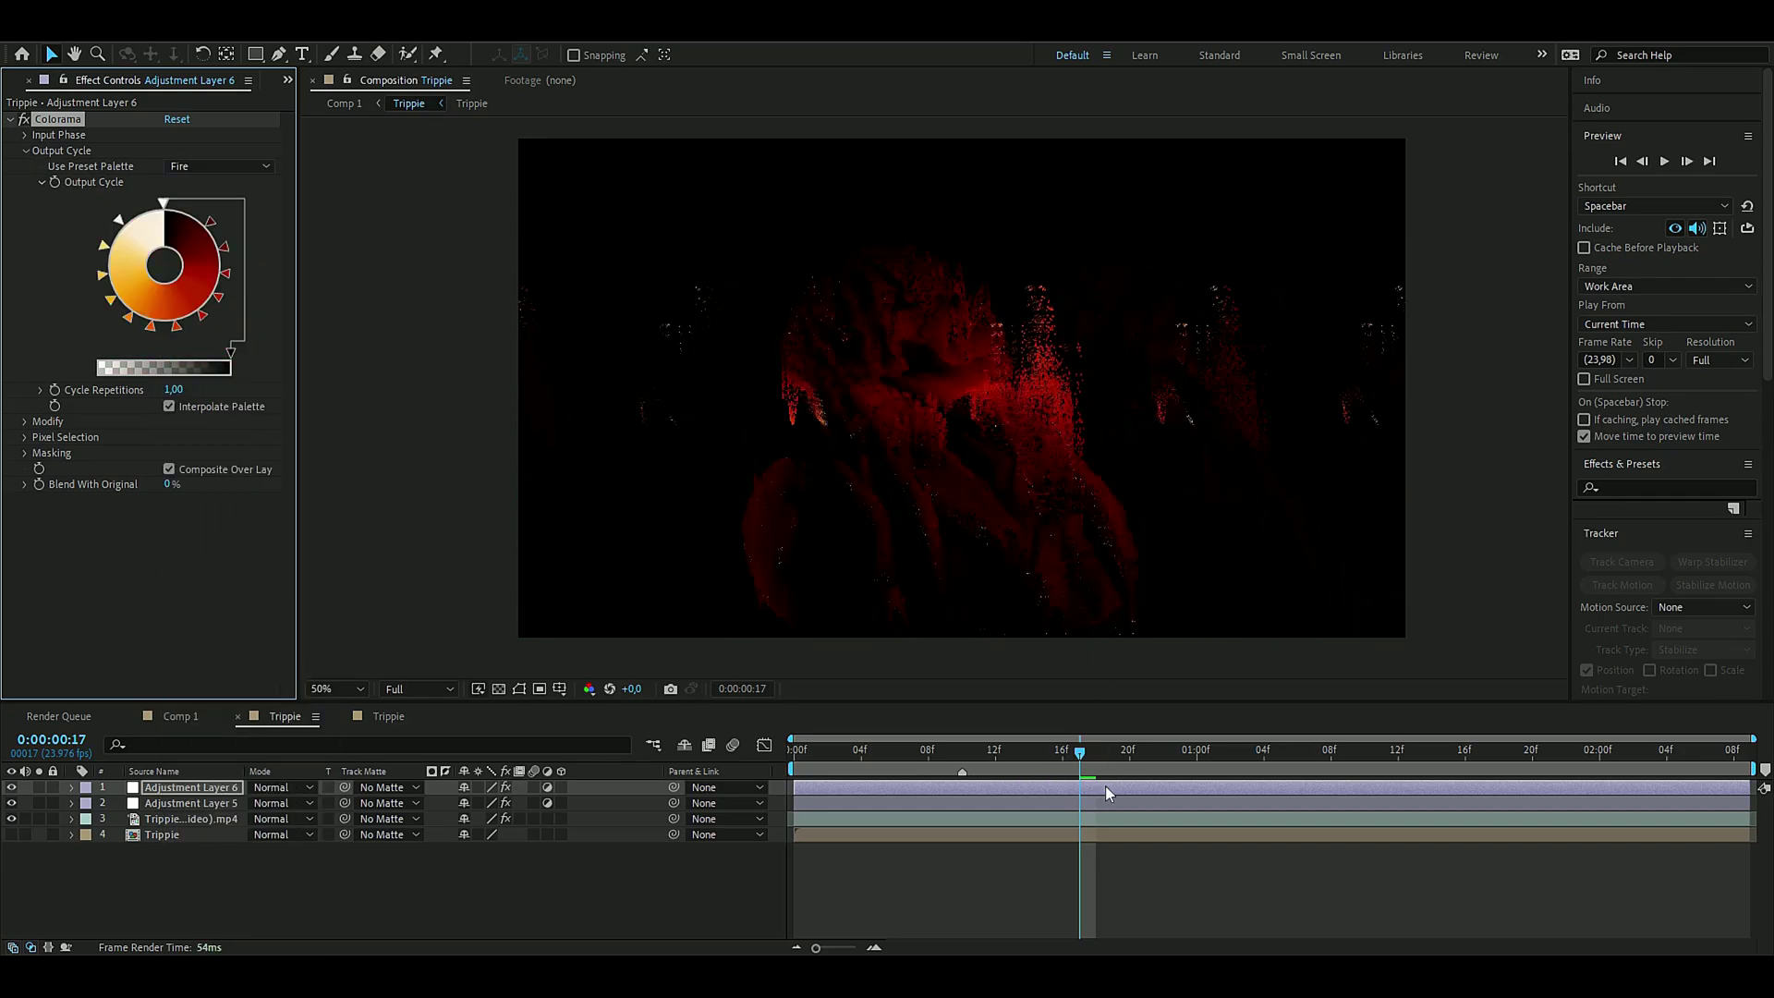
{"action": "left_click_drag", "start_coordinate": [1081, 753], "coordinate": [1126, 753]}
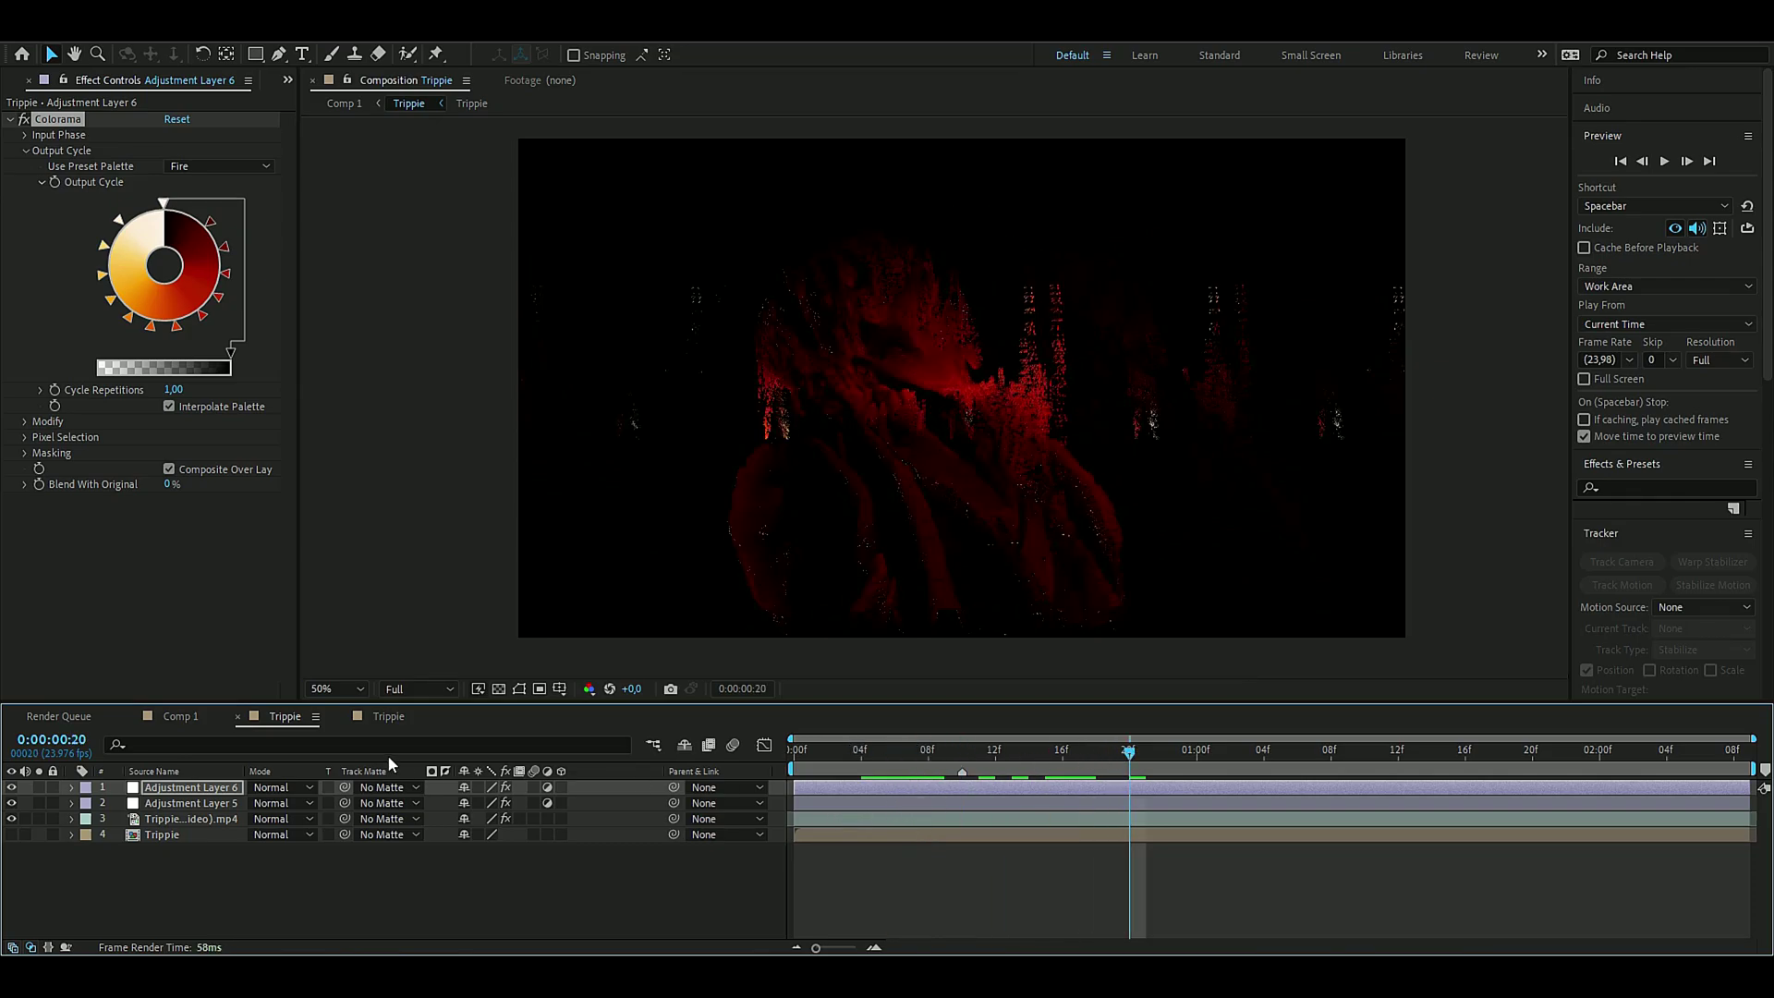
Step: Add an adjustment layer with Deep Glow and set its Radius to 613
{"action": "key", "text": "ctrl+alt+y"}
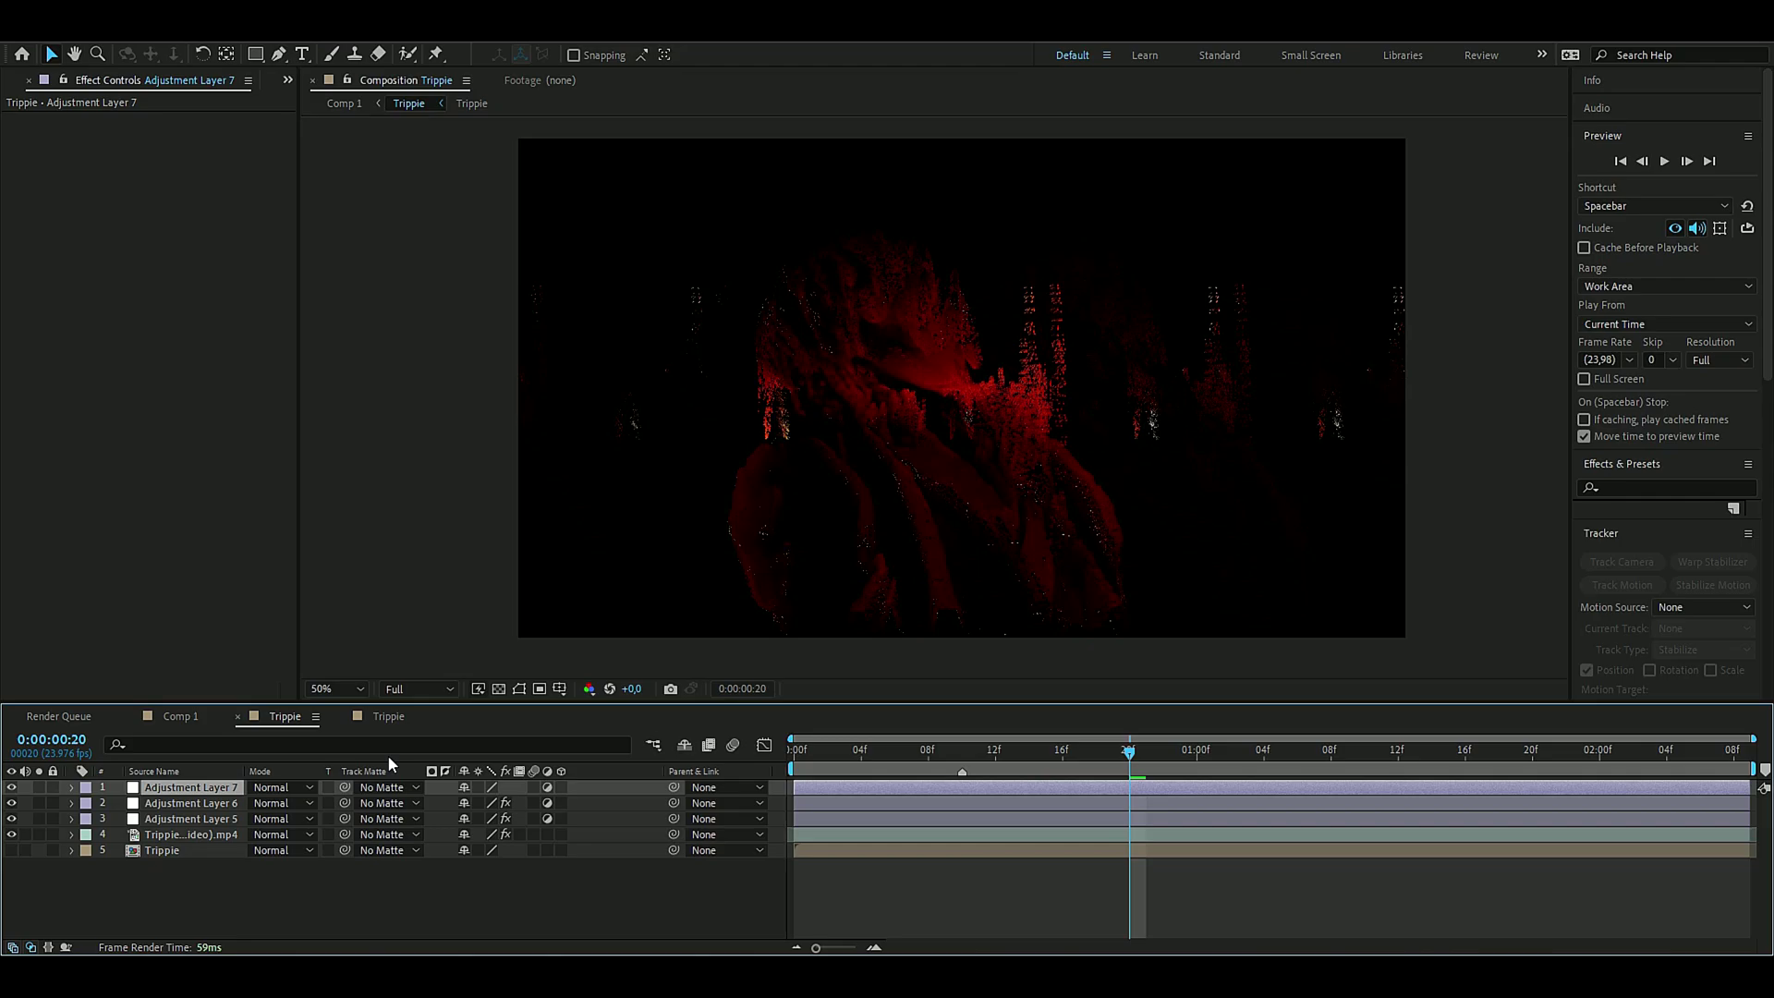
{"action": "key", "text": "ctrl+space"}
{"action": "type", "text": "deep"}
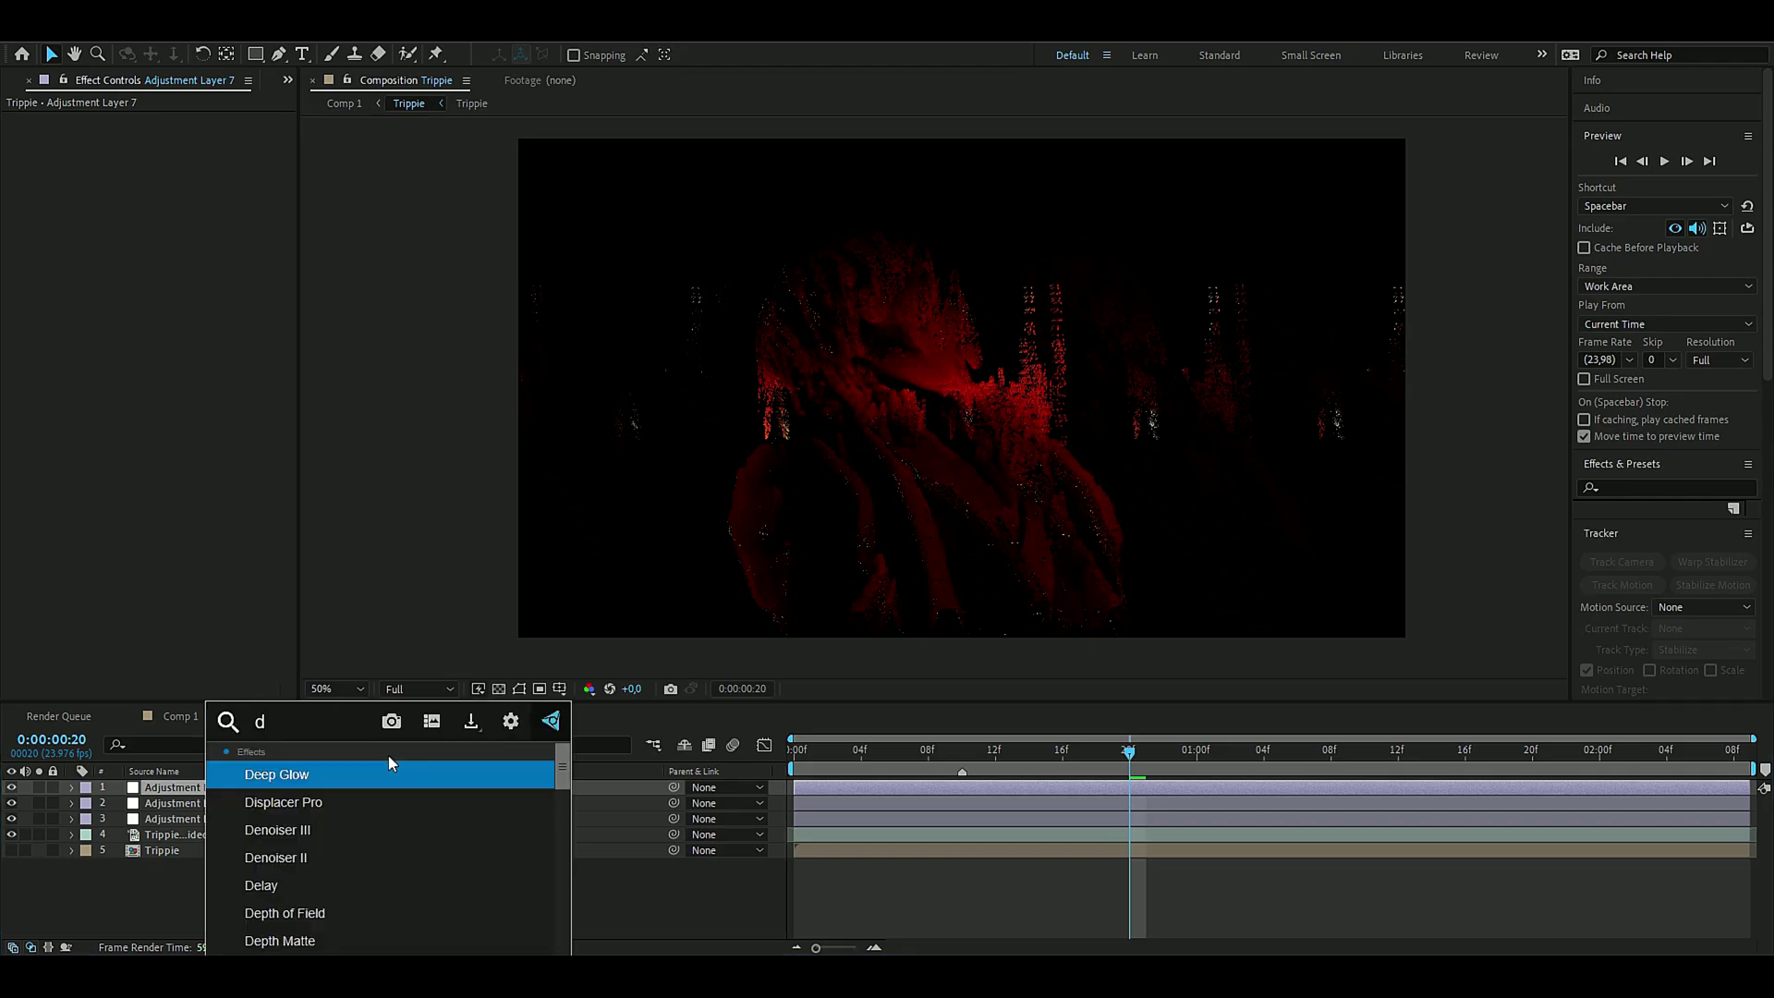
{"action": "key", "text": "Return"}
{"action": "left_click", "coordinate": [179, 135]}
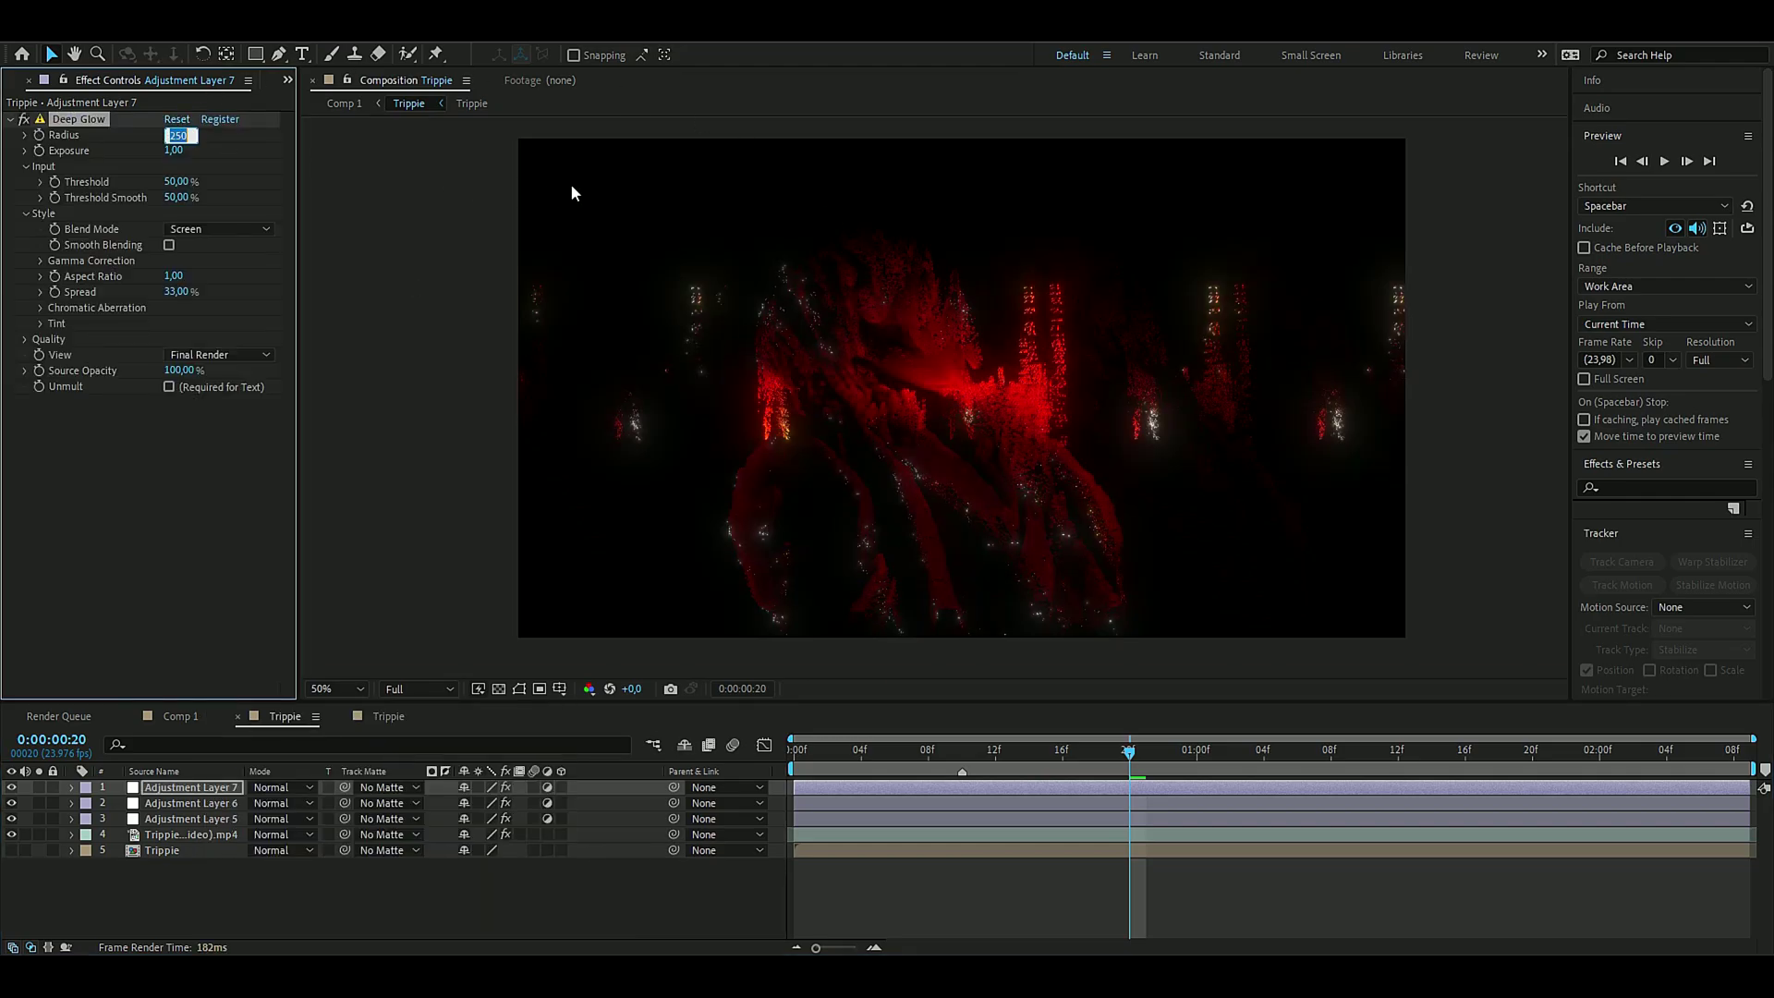
{"action": "key", "text": "BackSpace"}
{"action": "type", "text": "613"}
{"action": "key", "text": "Return"}
Step: Set Deep Glow Exposure to 1.60 and Blend Mode to Add, then preview the glow
{"action": "left_click", "coordinate": [170, 152]}
{"action": "type", "text": "1,6"}
{"action": "key", "text": "Return"}
{"action": "left_click", "coordinate": [236, 229]}
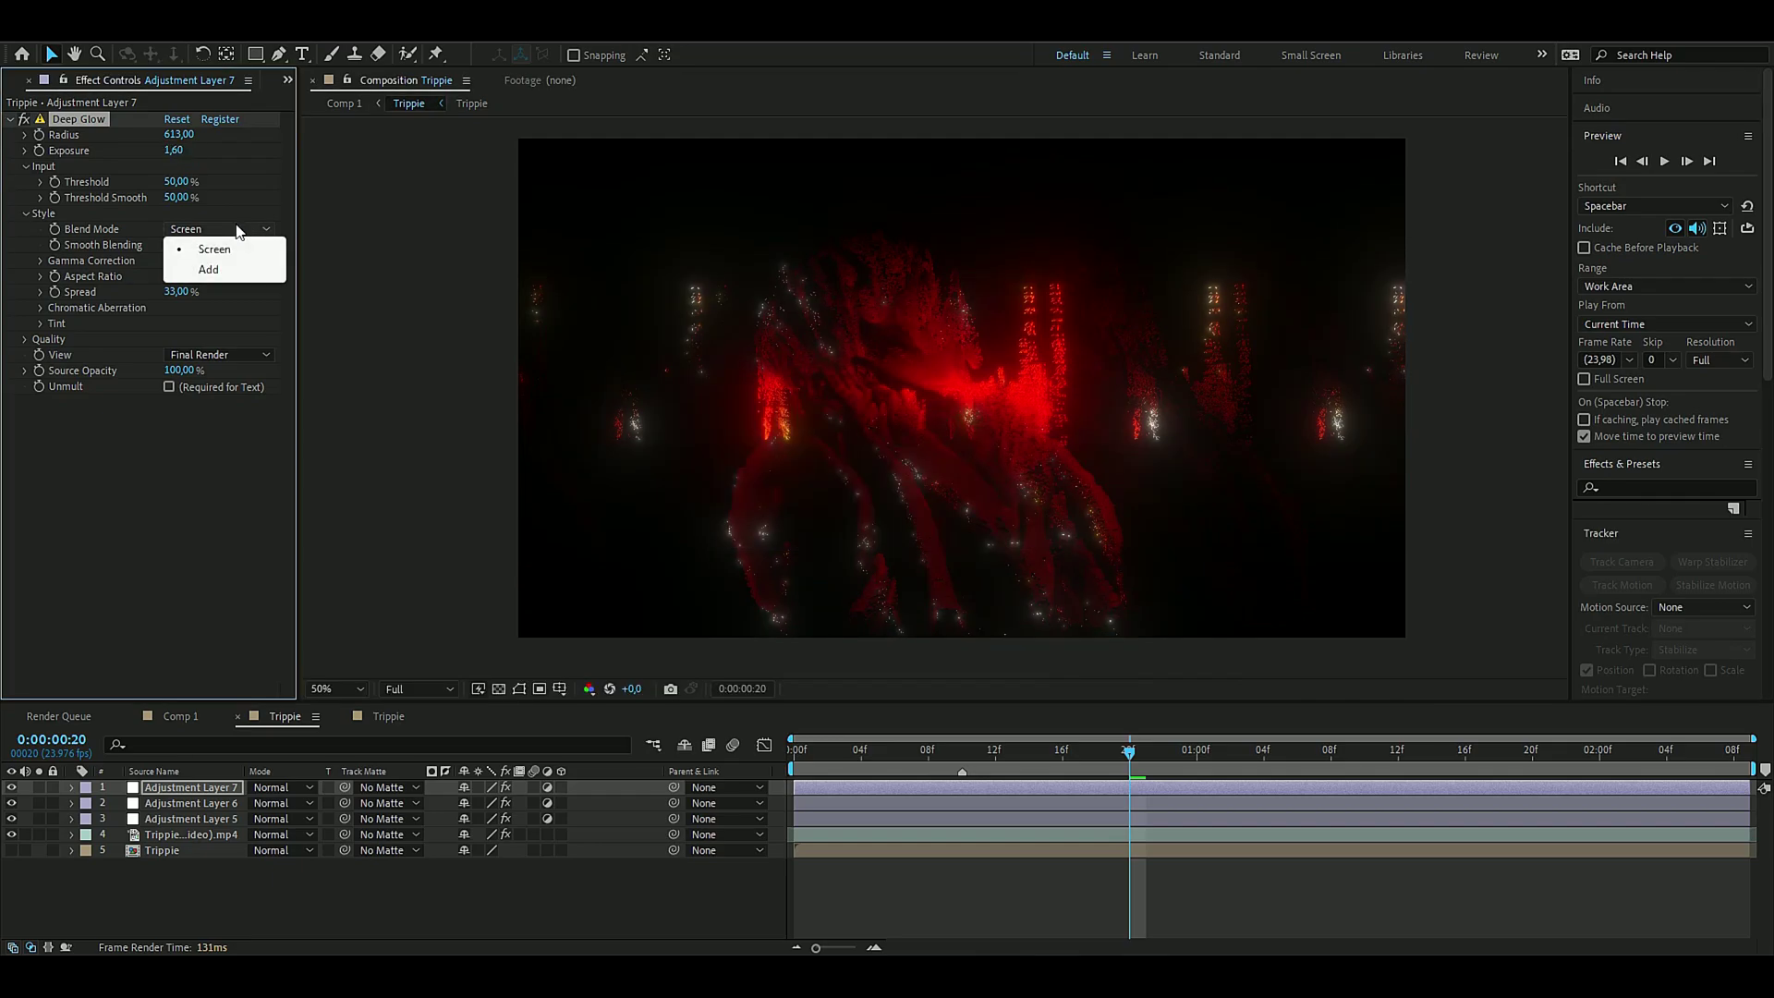
{"action": "left_click", "coordinate": [209, 270]}
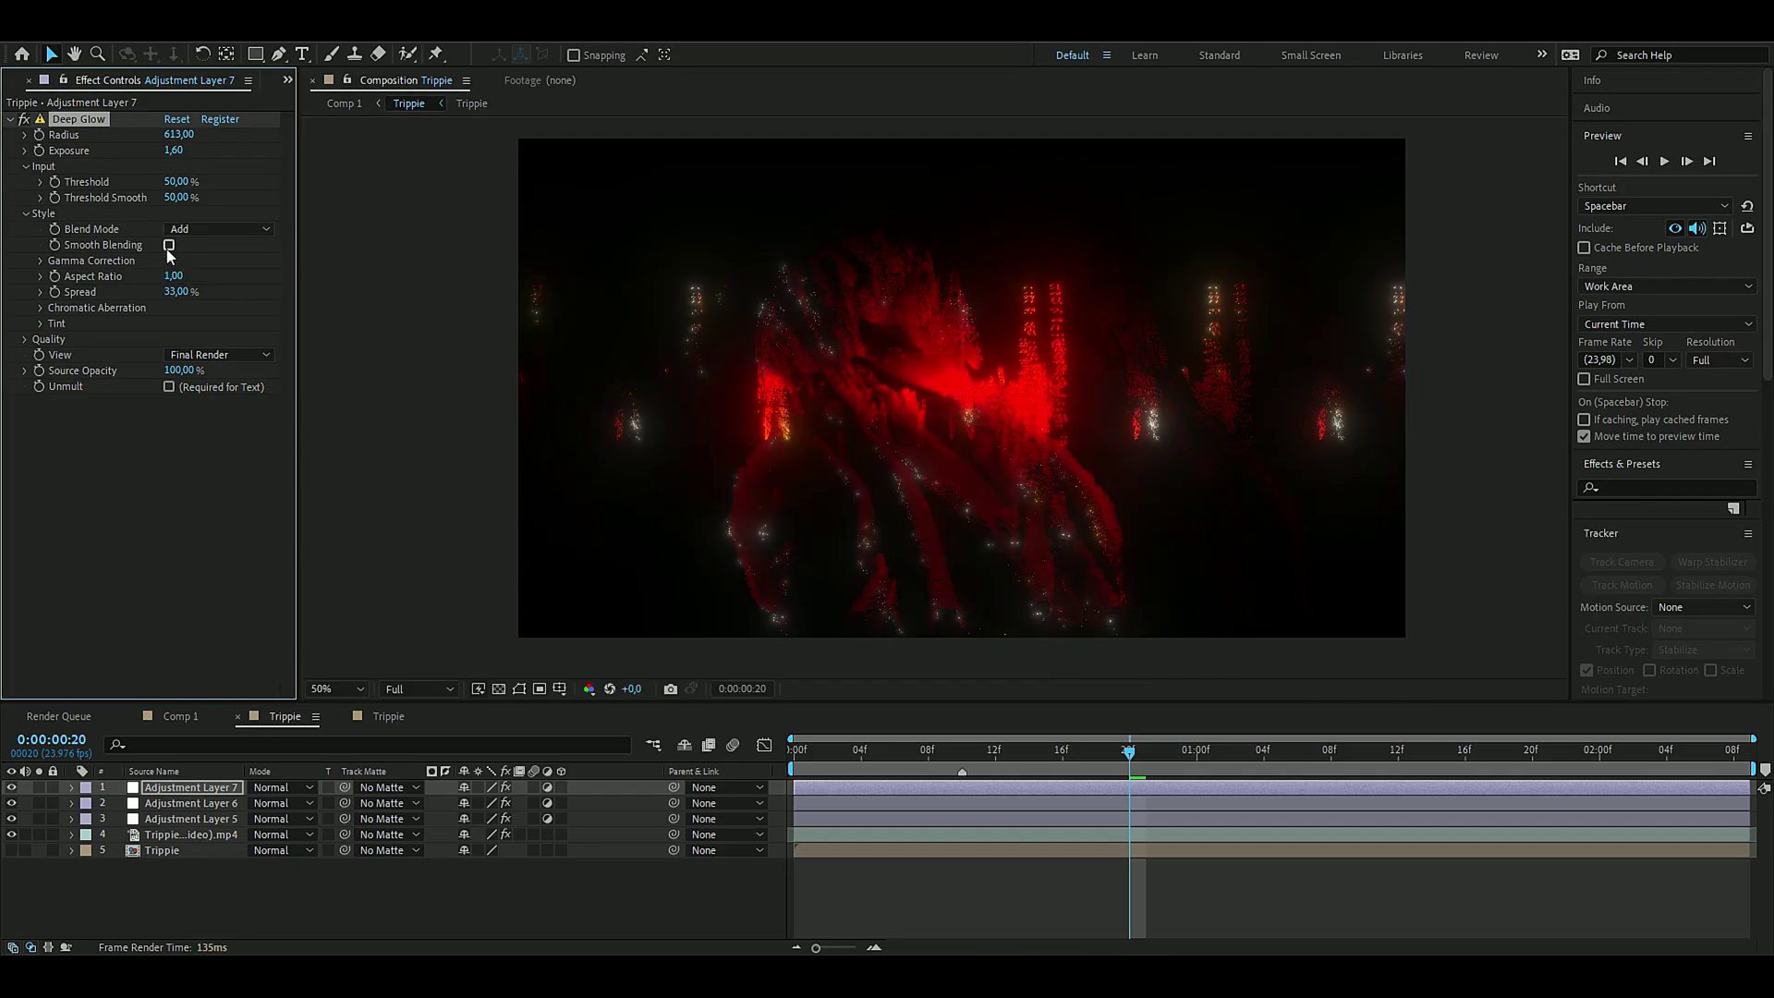
{"action": "left_click_drag", "start_coordinate": [1129, 751], "coordinate": [945, 750]}
{"action": "key", "text": "space"}
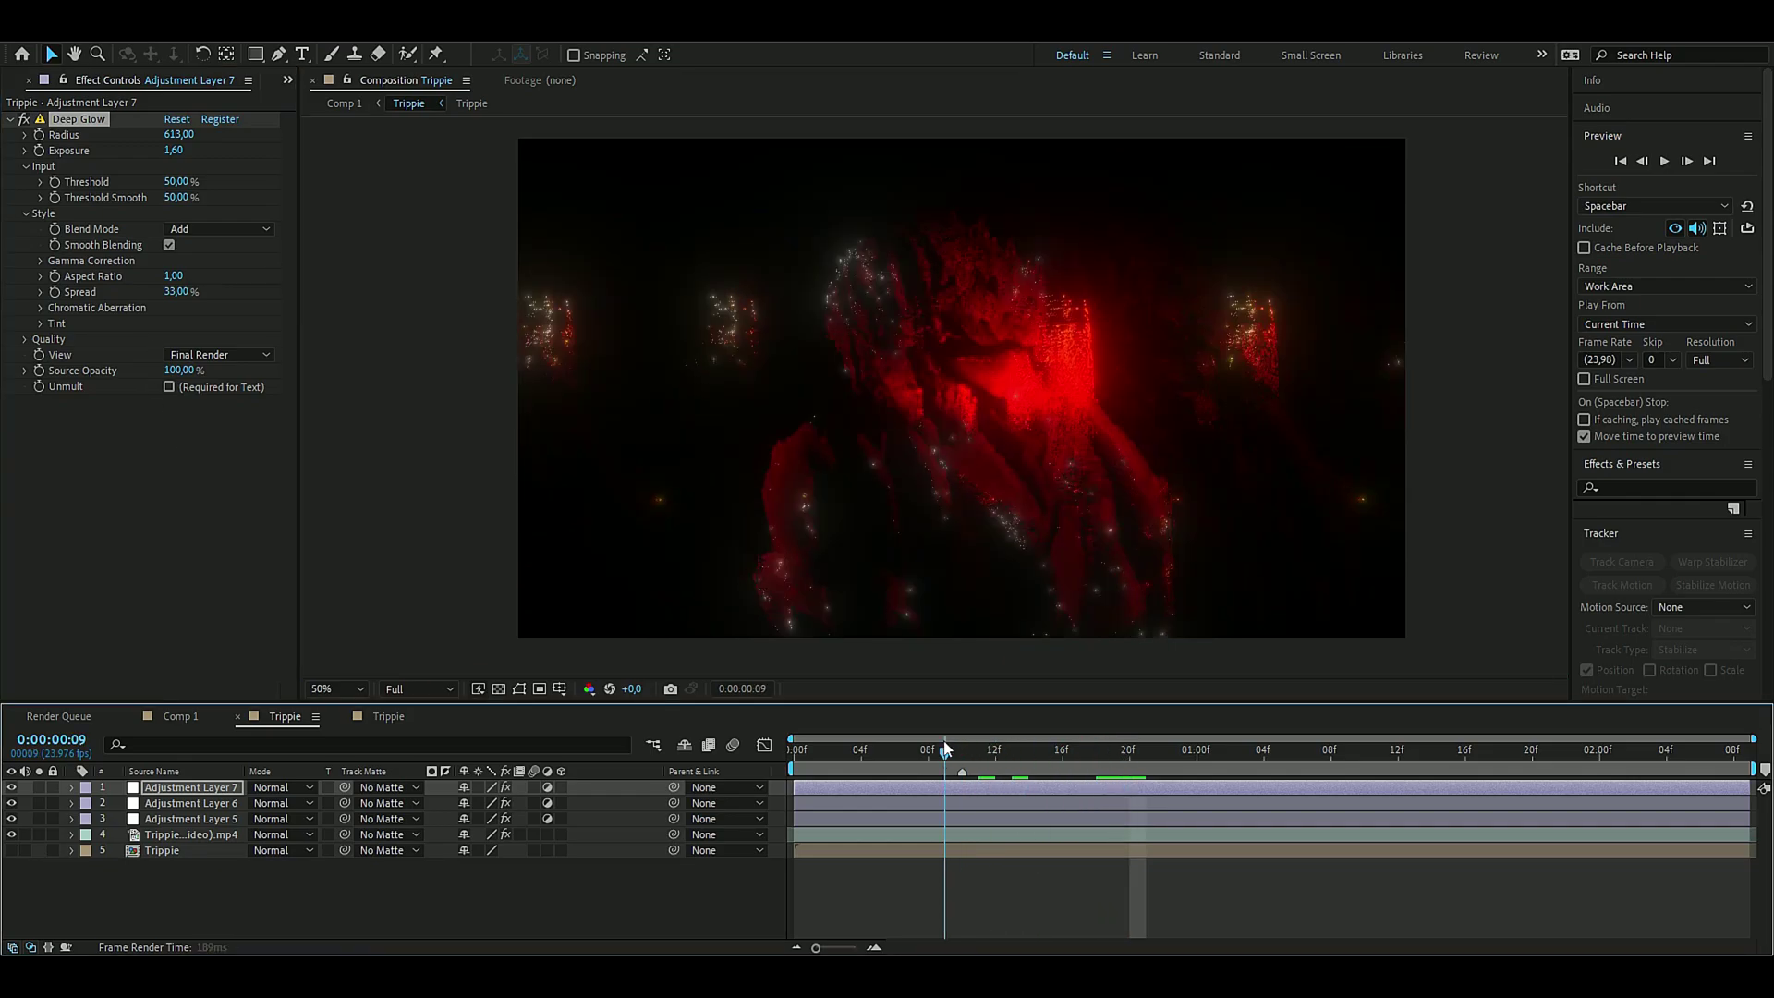
Step: Solo the footage layer and change CC Ball Action's Twist Angle to 209°, reviewing frames
{"action": "left_click", "coordinate": [174, 835]}
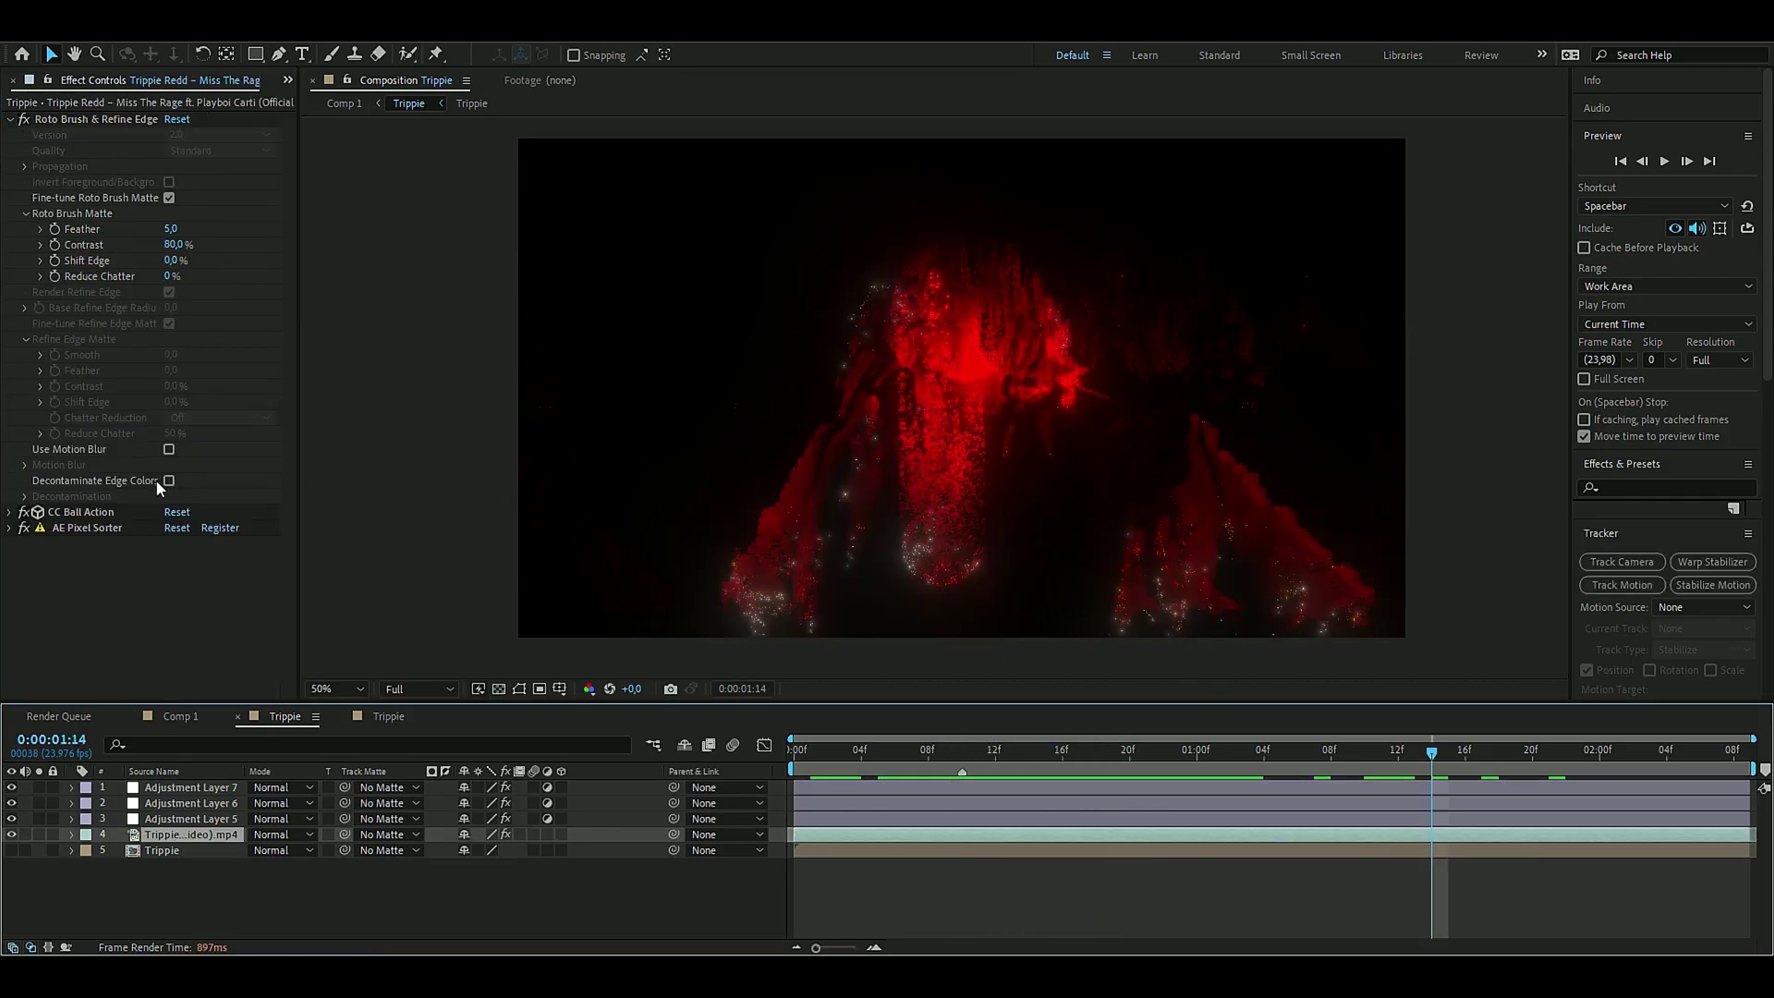
{"action": "left_click", "coordinate": [7, 514]}
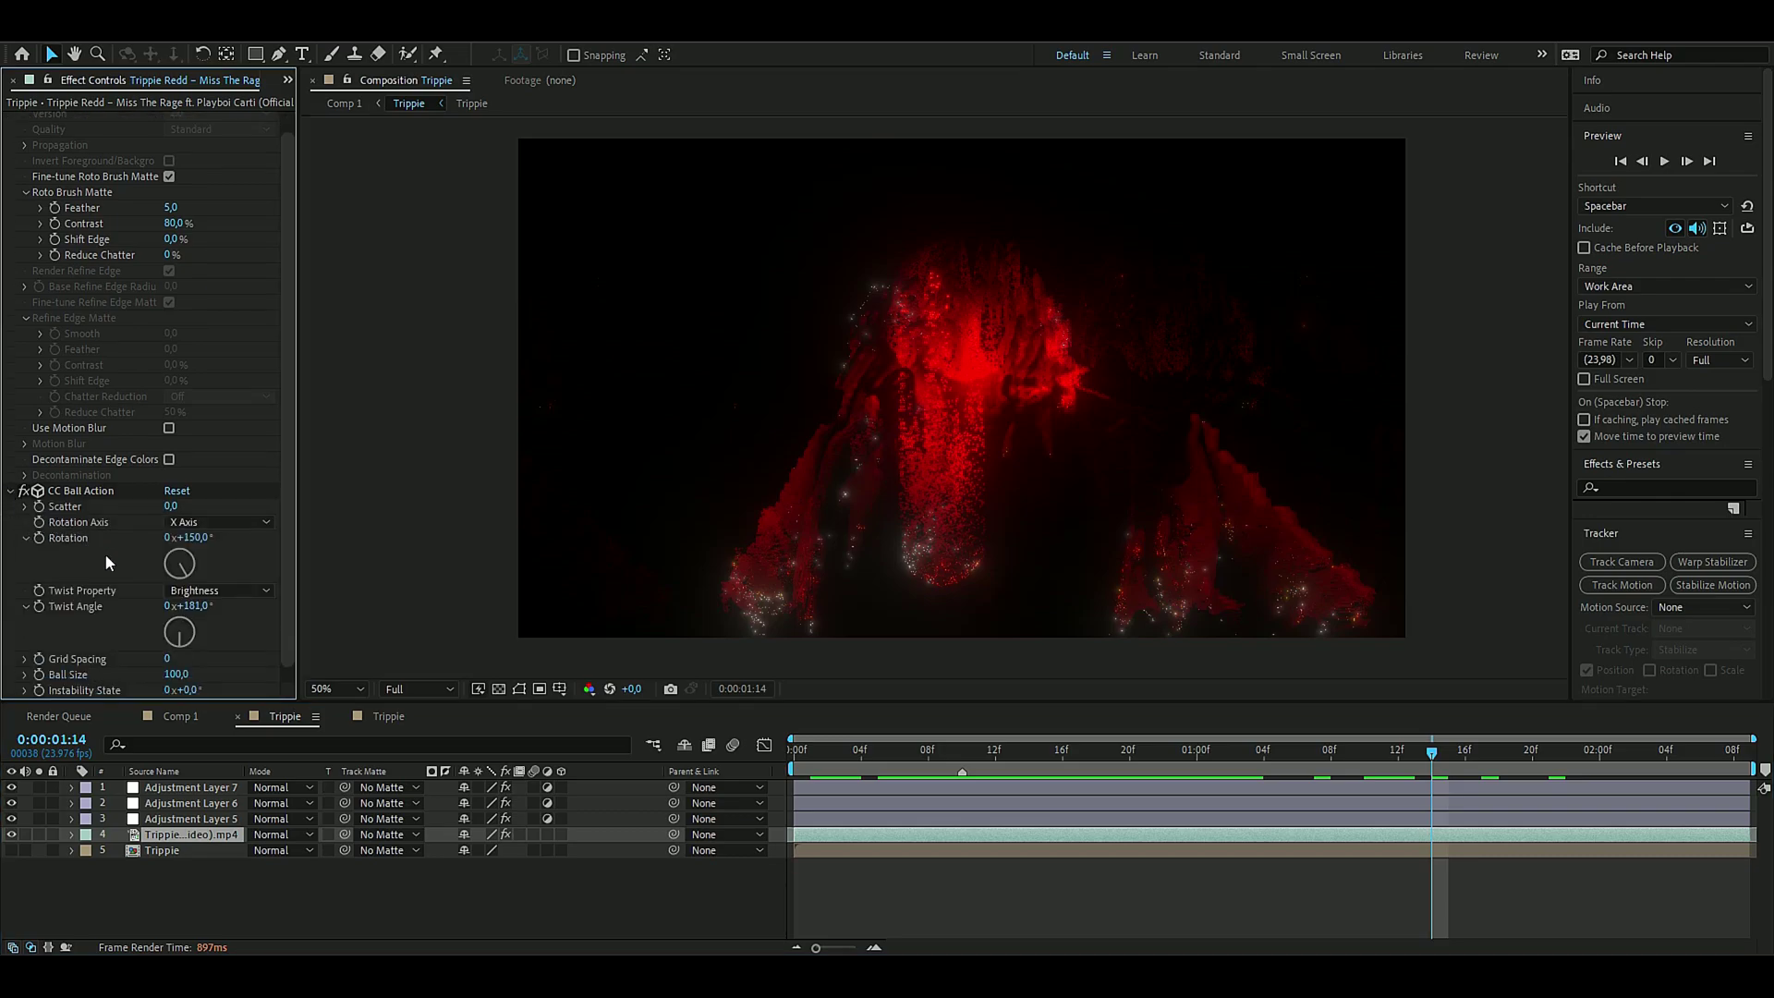
{"action": "left_click", "coordinate": [39, 834]}
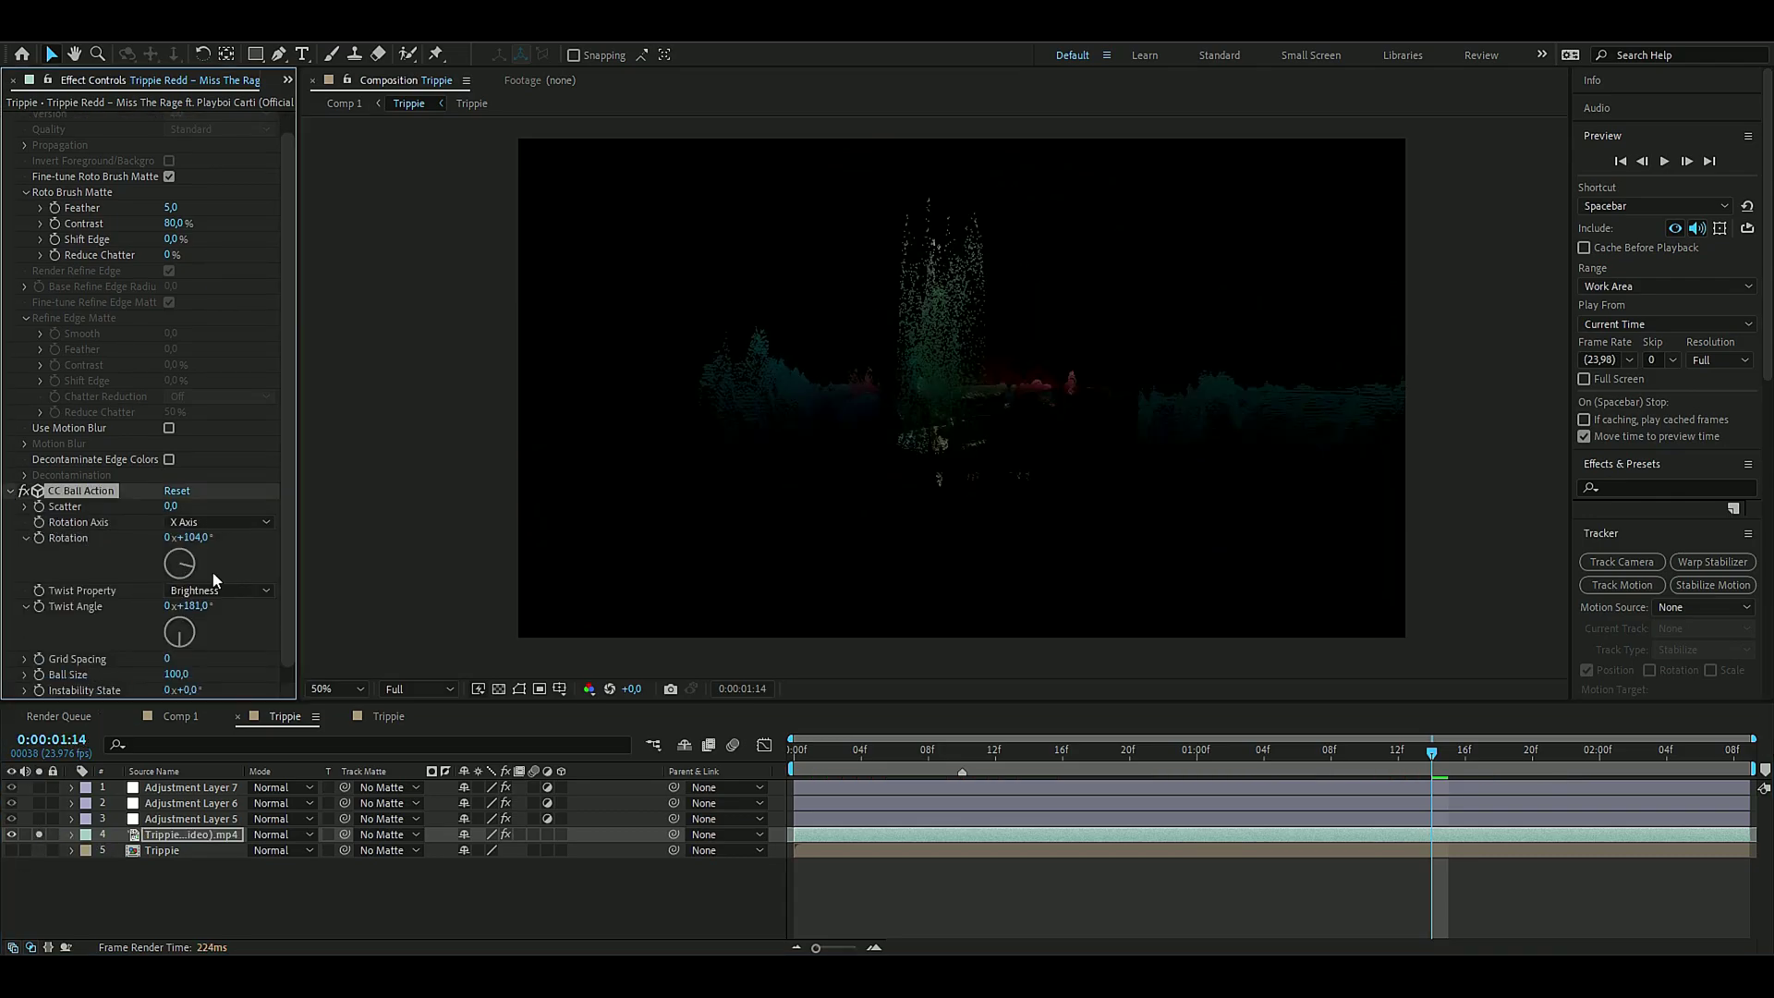
{"action": "left_click_drag", "start_coordinate": [195, 641], "coordinate": [158, 646]}
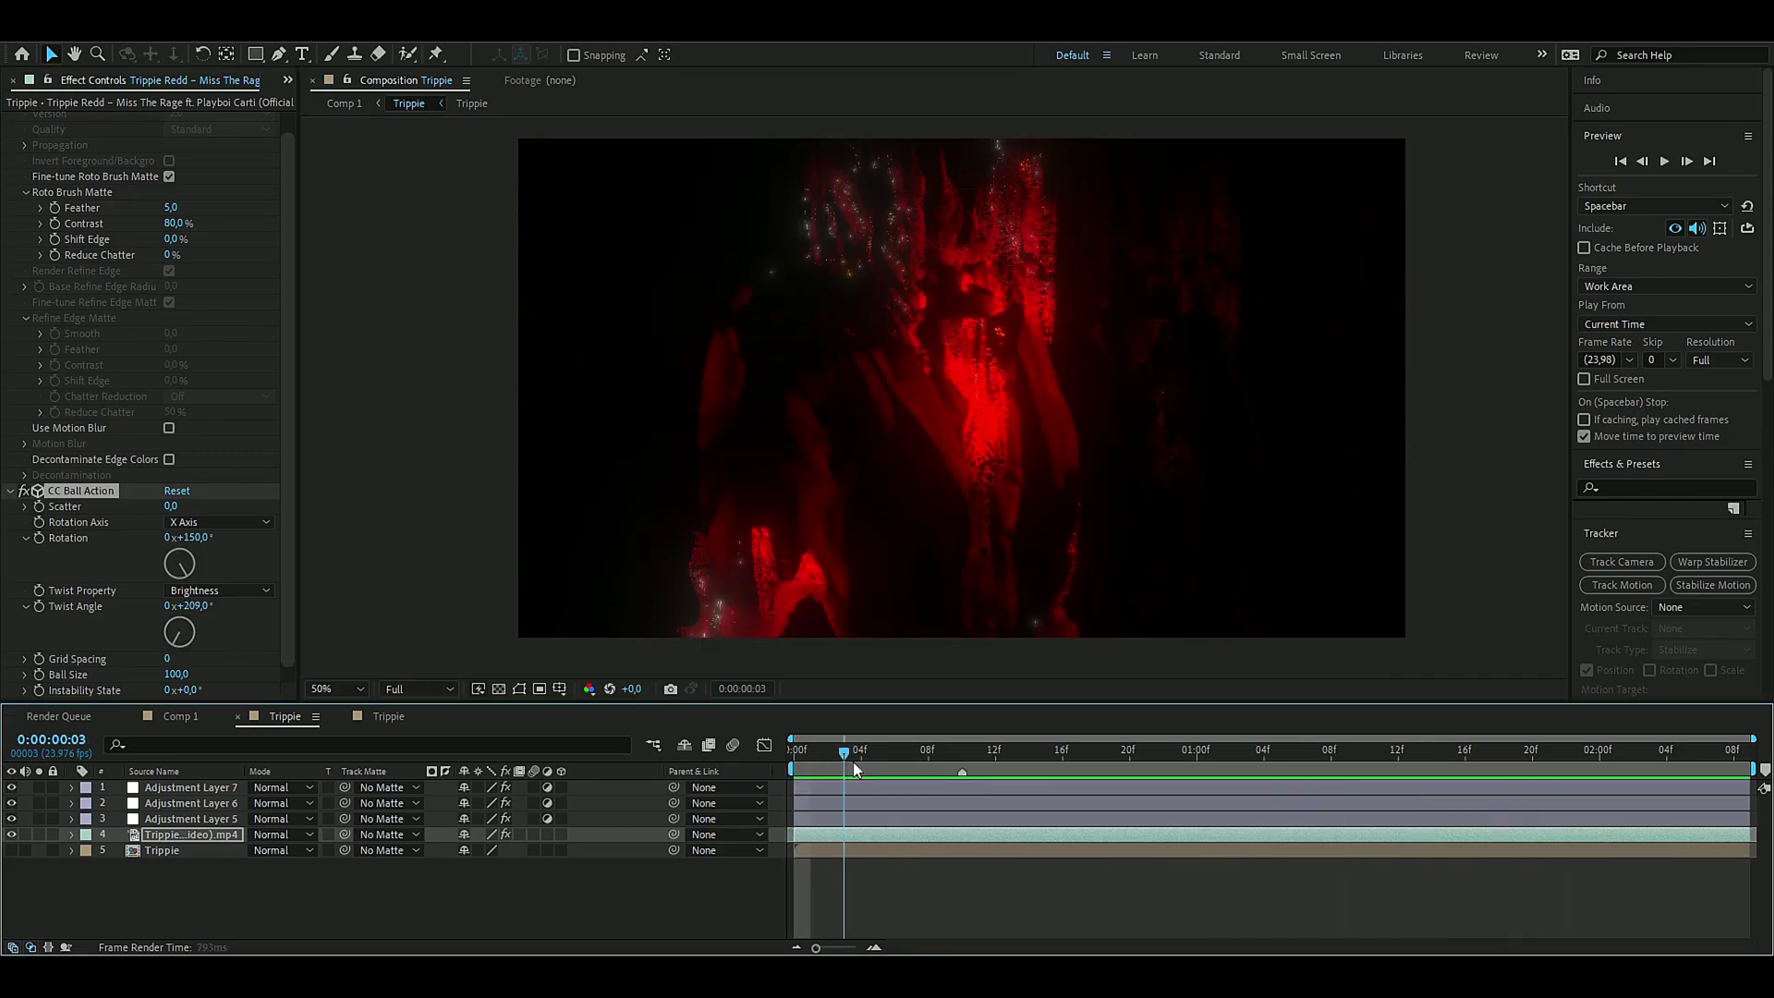
{"action": "left_click_drag", "start_coordinate": [852, 762], "coordinate": [1229, 778]}
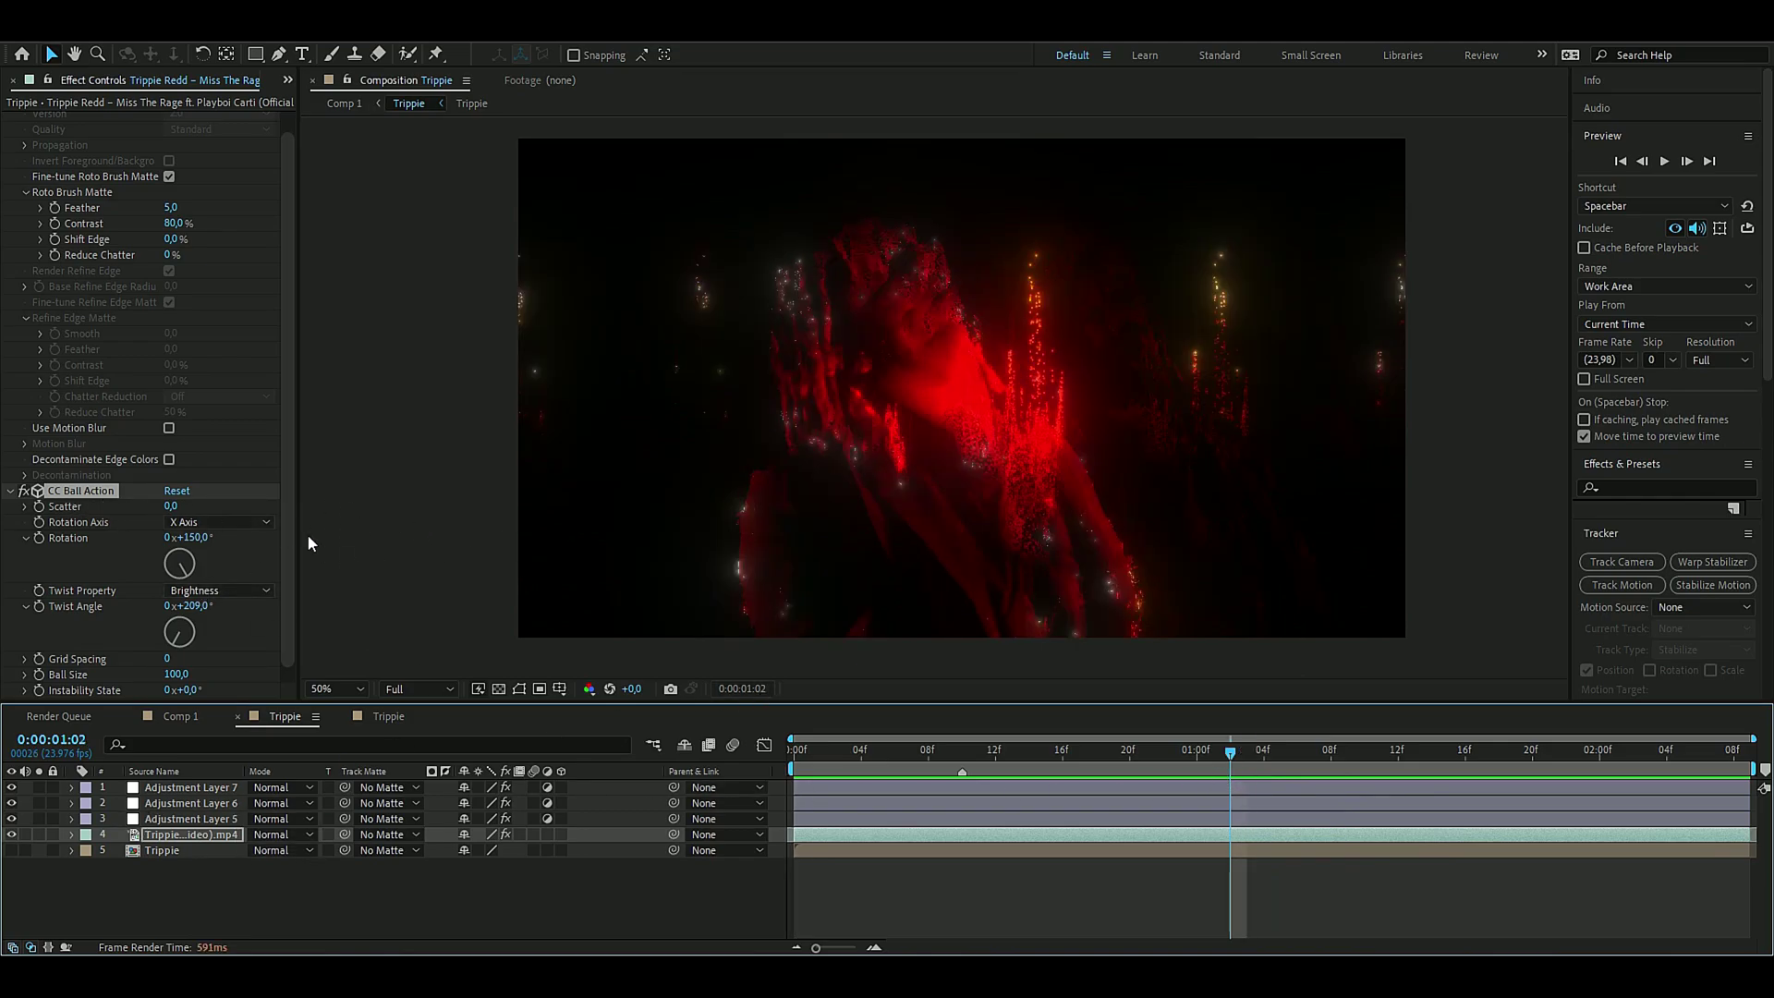
{"action": "left_click_drag", "start_coordinate": [290, 560], "coordinate": [292, 577]}
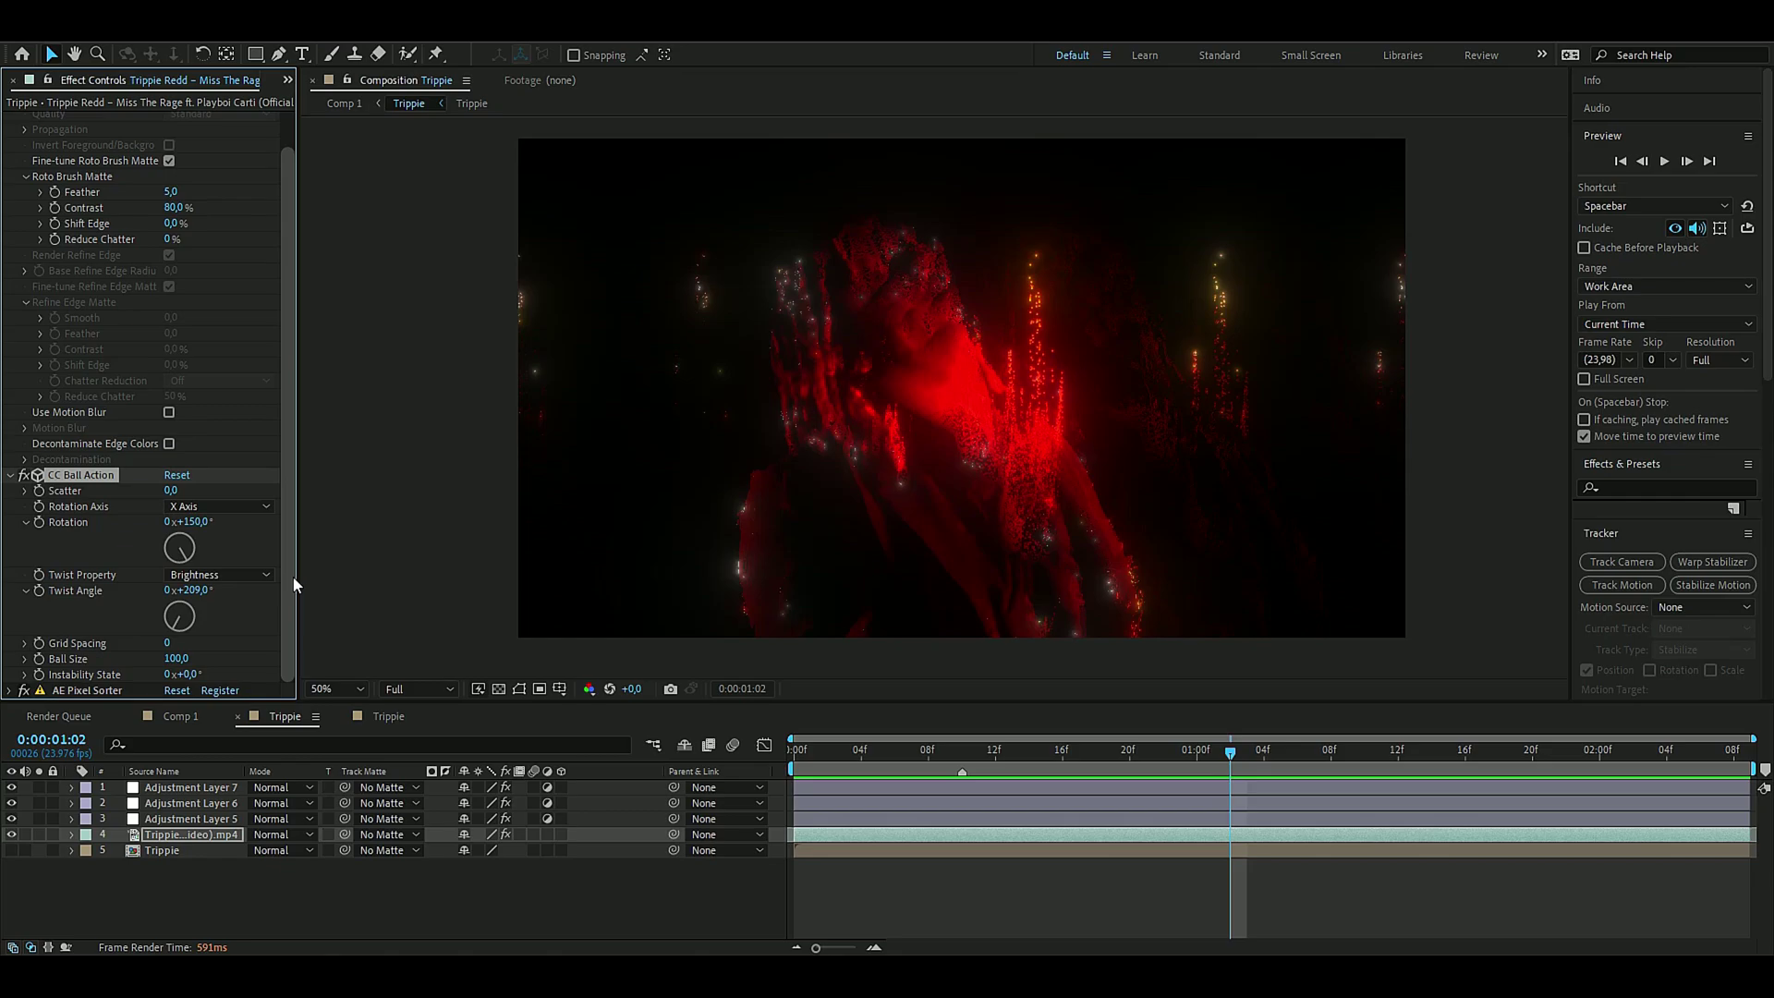
{"action": "left_click_drag", "start_coordinate": [1230, 752], "coordinate": [1351, 786]}
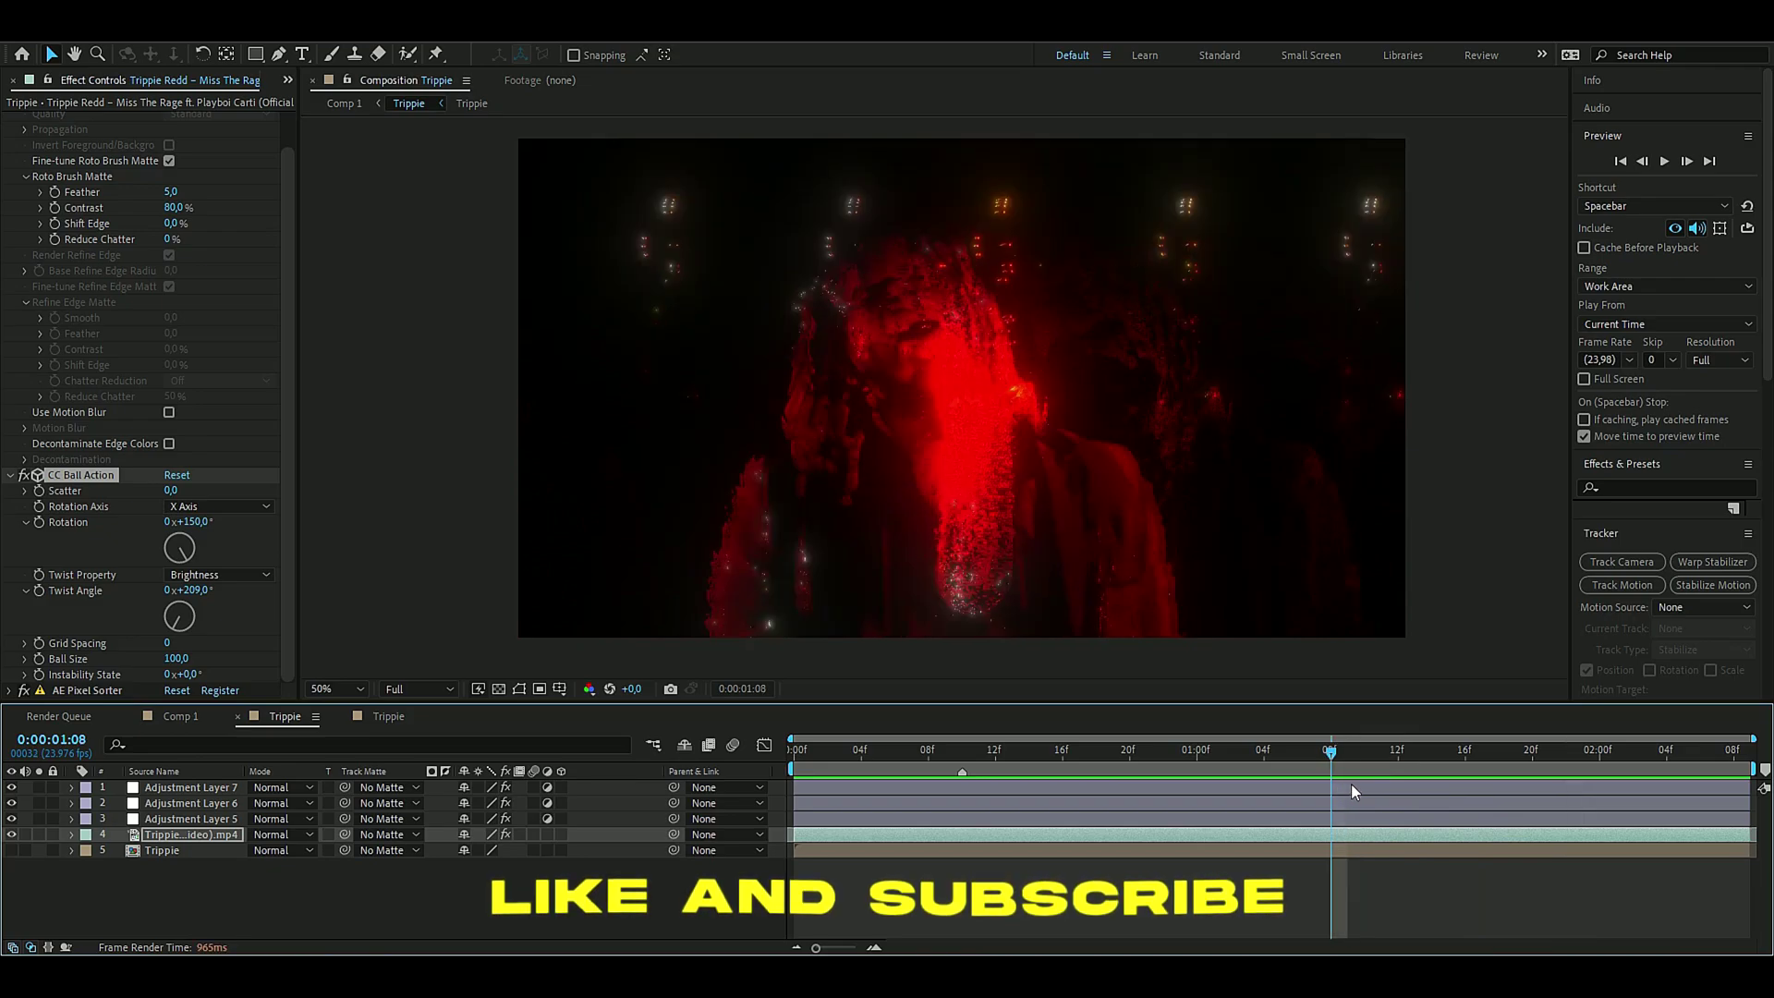